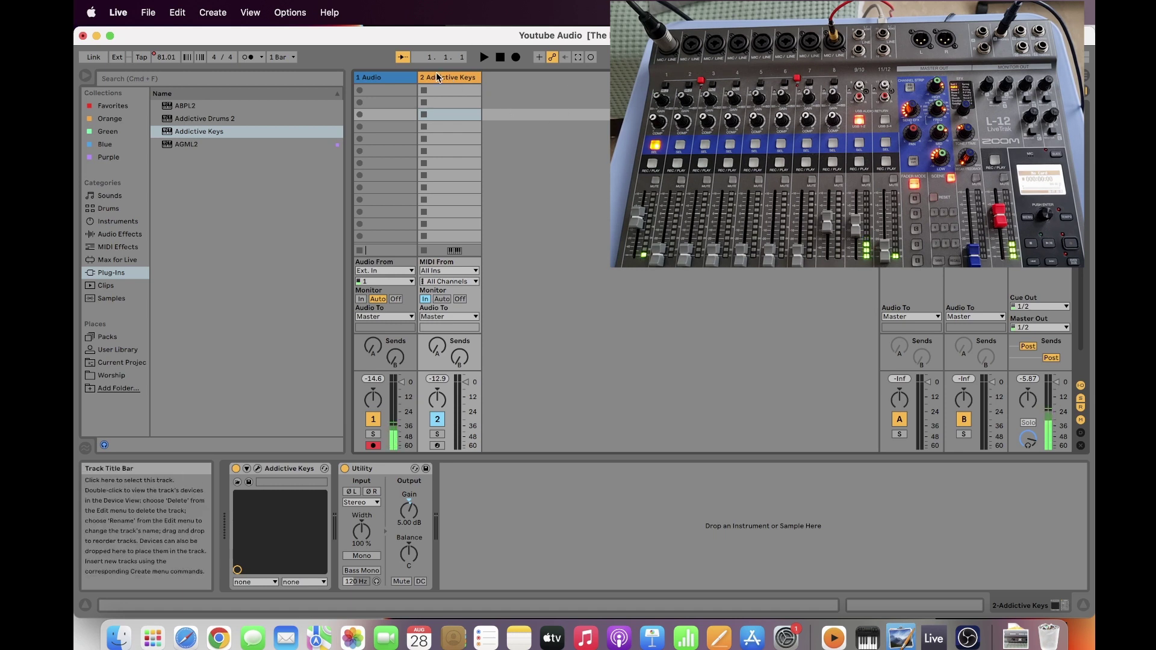
- Check the 1 Audio and 2 Addictive Keys tracks, then open the Live menu
left_click(381, 78)
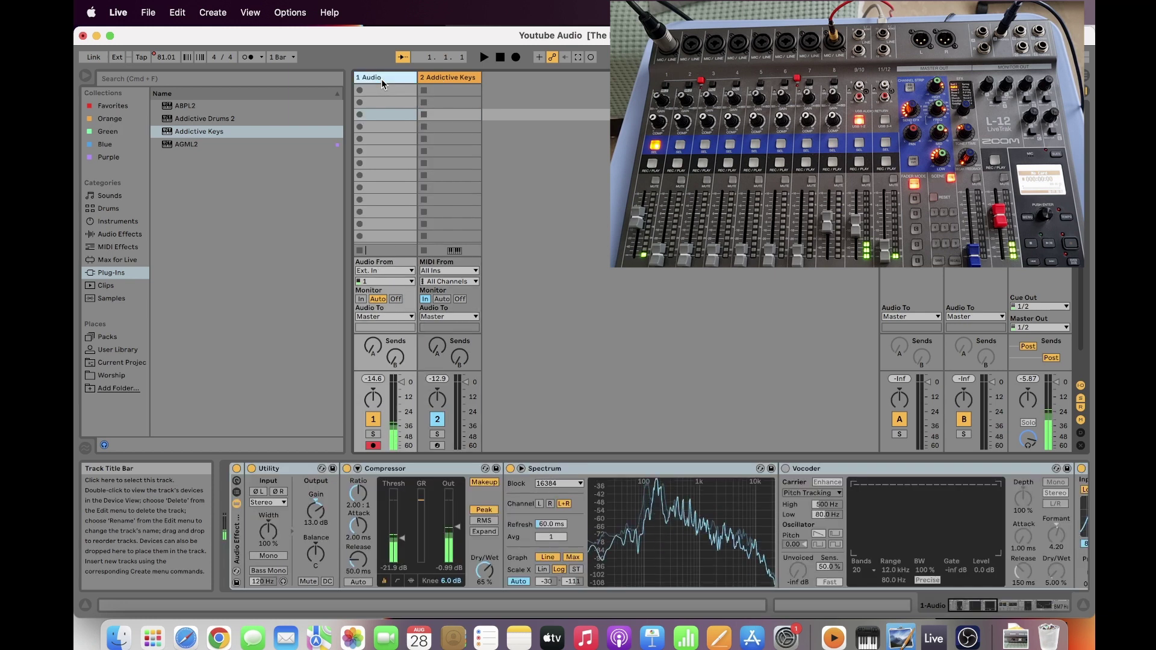
left_click(442, 78)
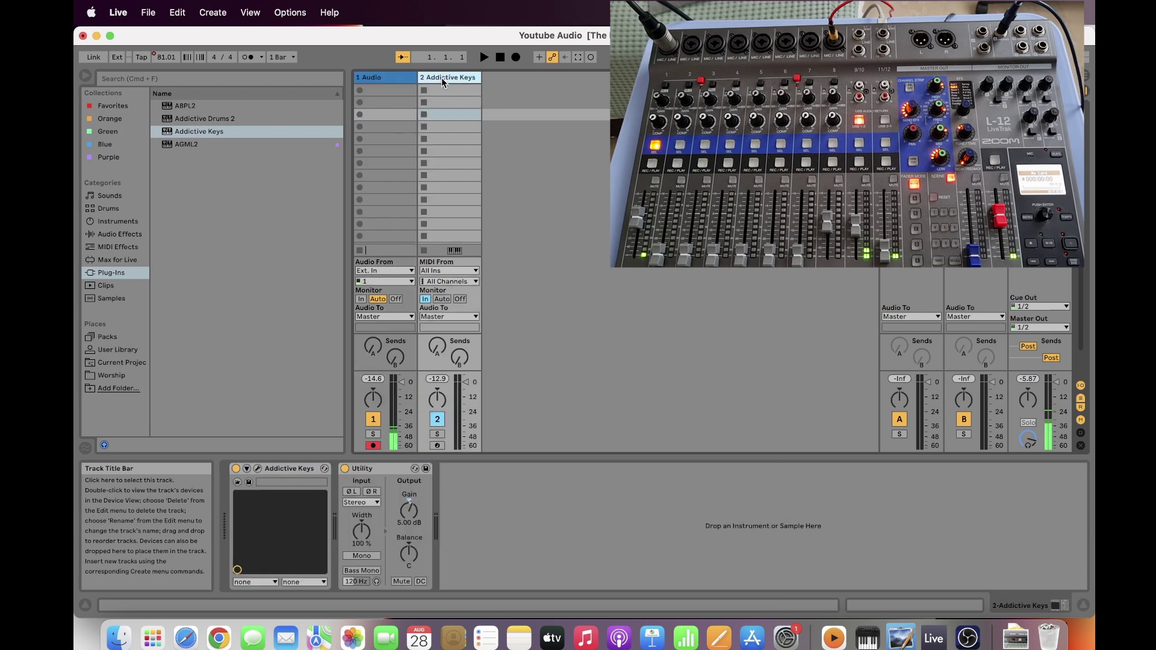
right_click(499, 84)
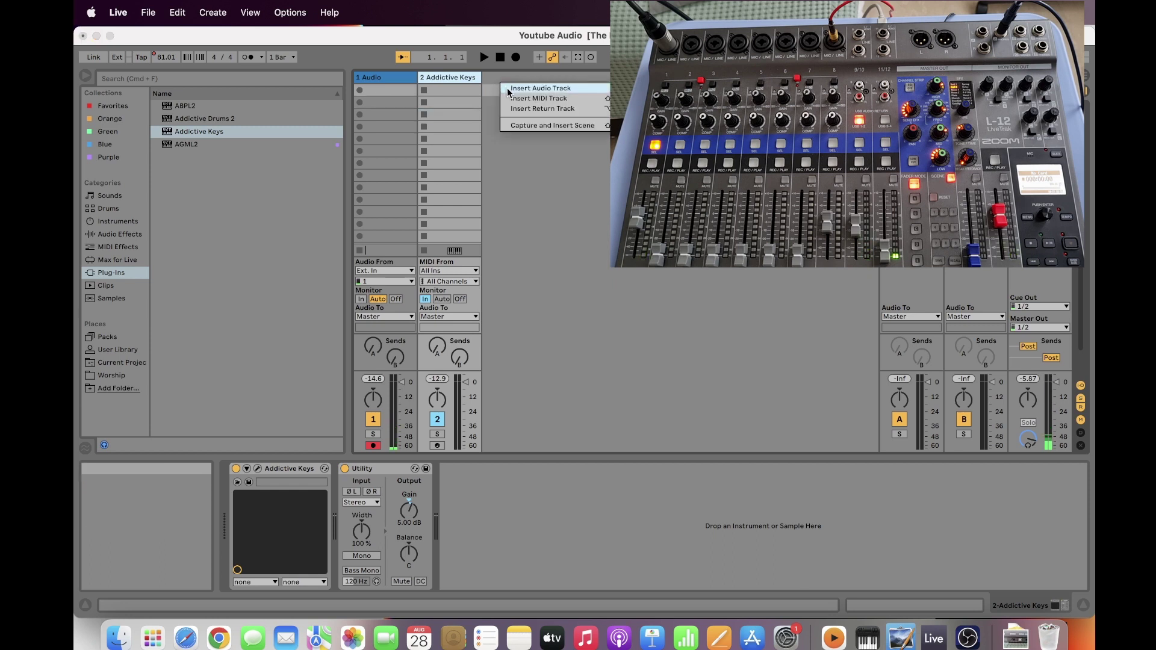
left_click(504, 153)
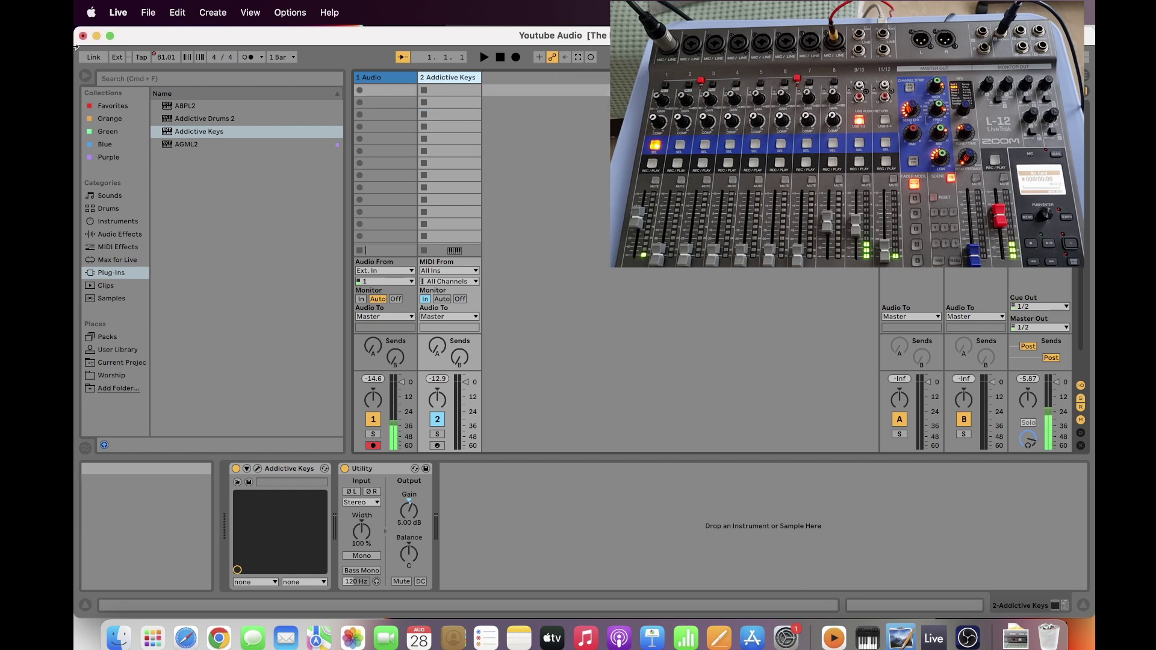
left_click(119, 13)
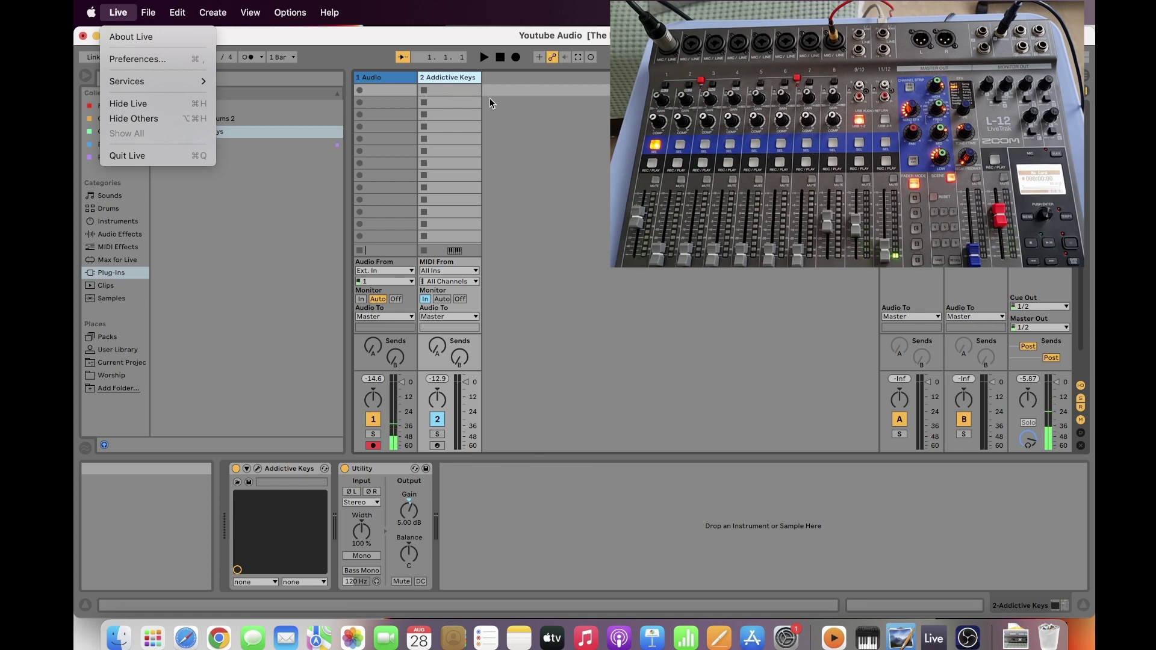
- Open Preferences, review the Record/Warp/Launch page, then go back to the Audio page
left_click(152, 66)
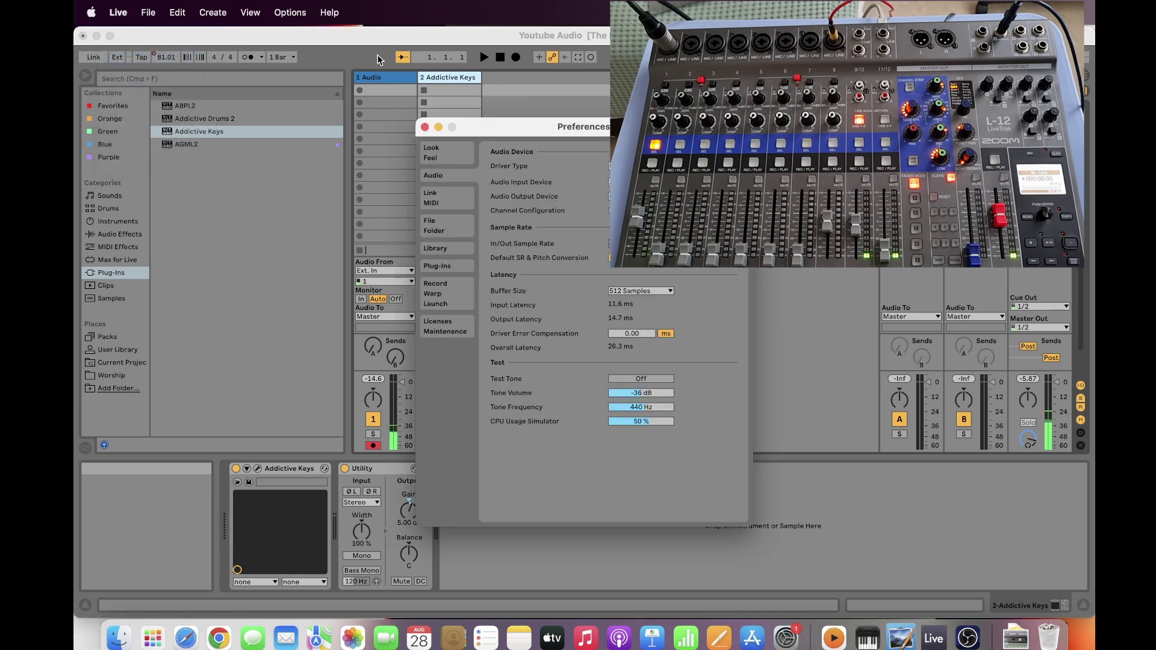
left_click(444, 301)
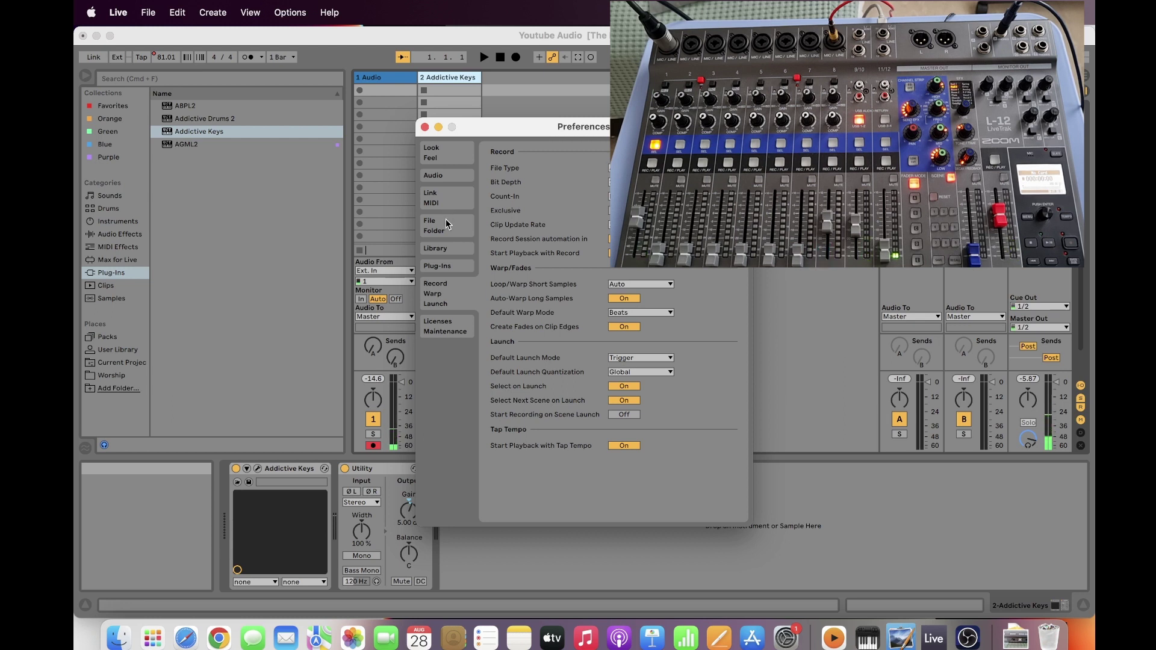
left_click(446, 176)
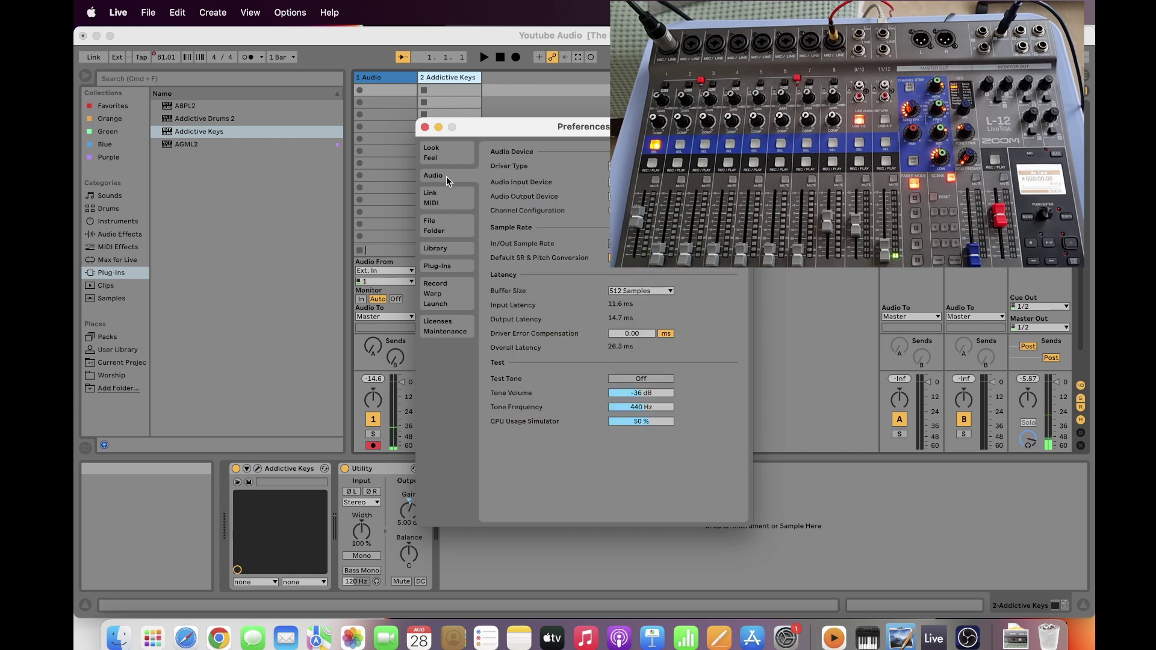
- In Input Config, turn on the 7 & 8 mono input pair and confirm with OK
left_click(626, 210)
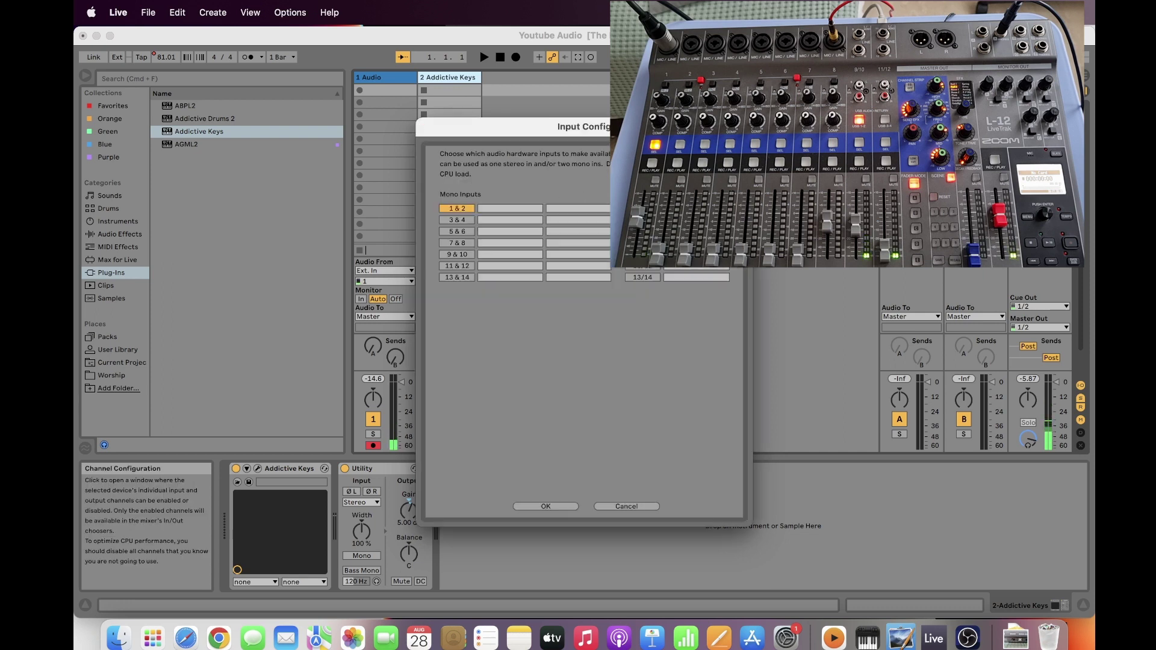
left_click(459, 244)
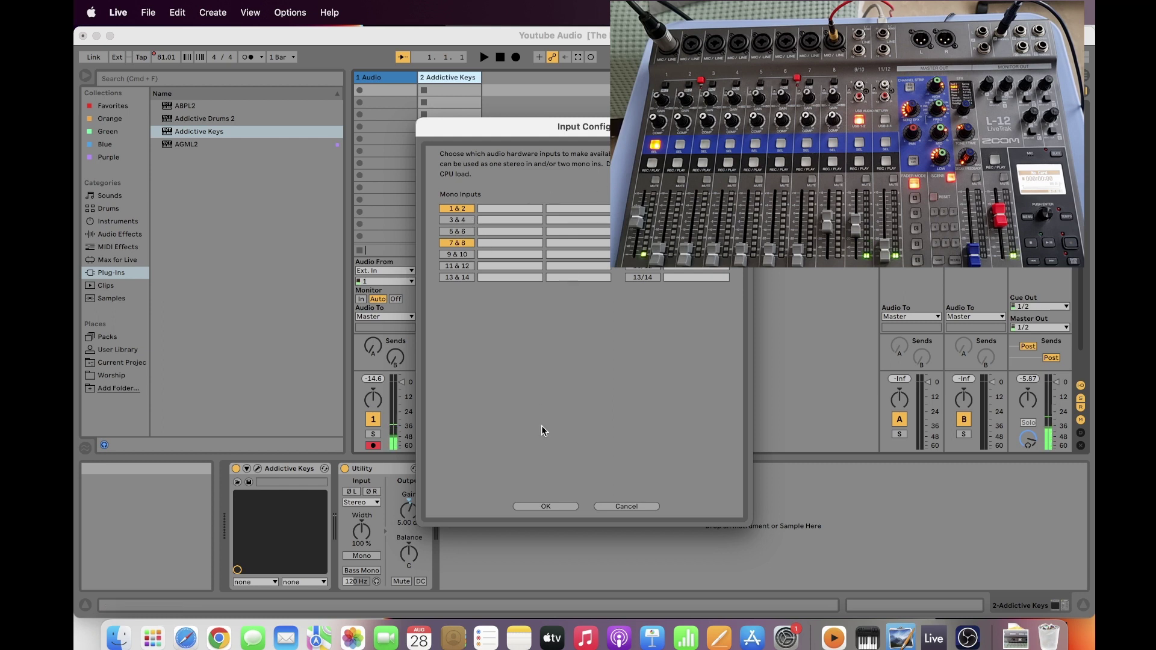
left_click(557, 507)
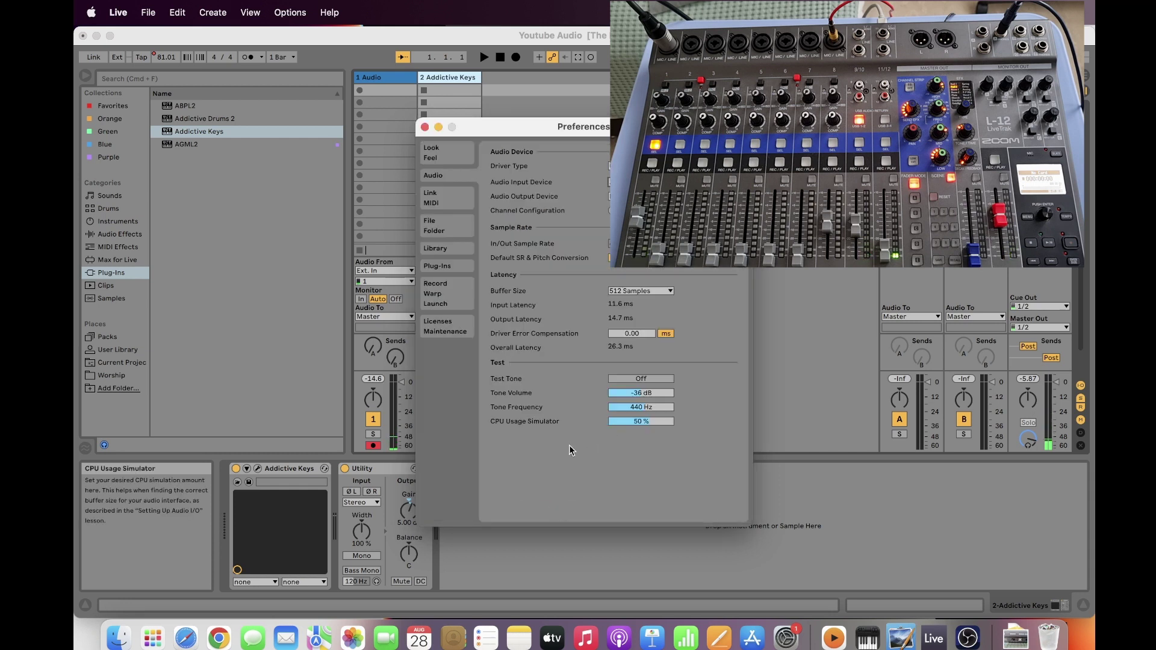
- Close Preferences and insert a new audio track, 3 Audio
left_click(425, 127)
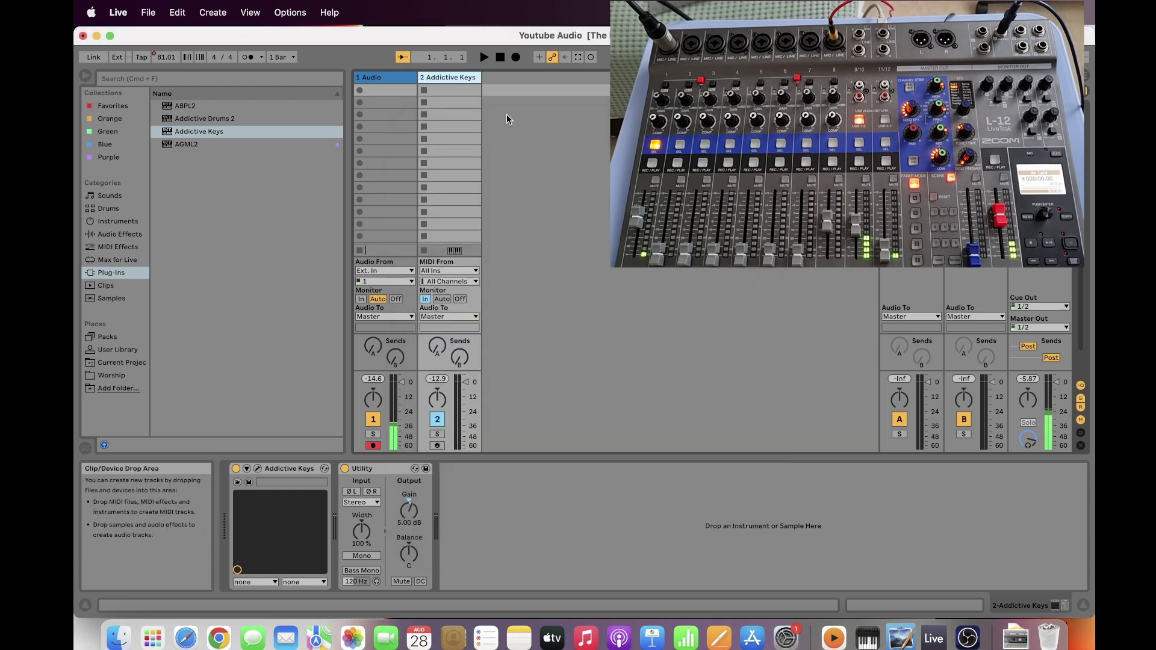
right_click(500, 79)
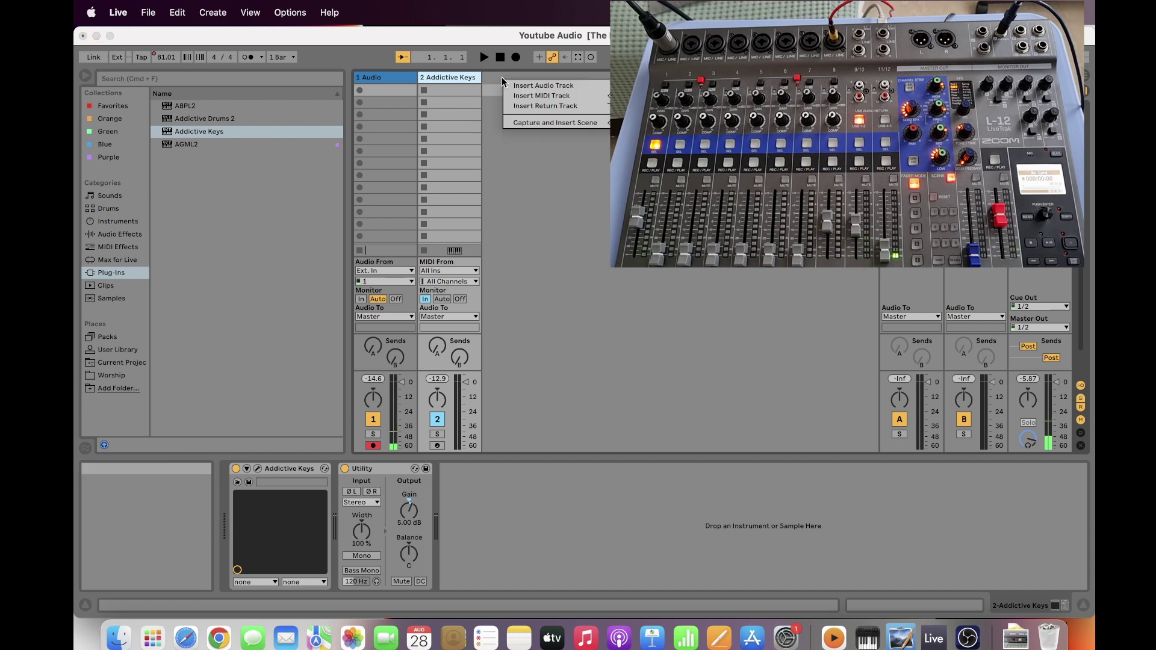
left_click(522, 86)
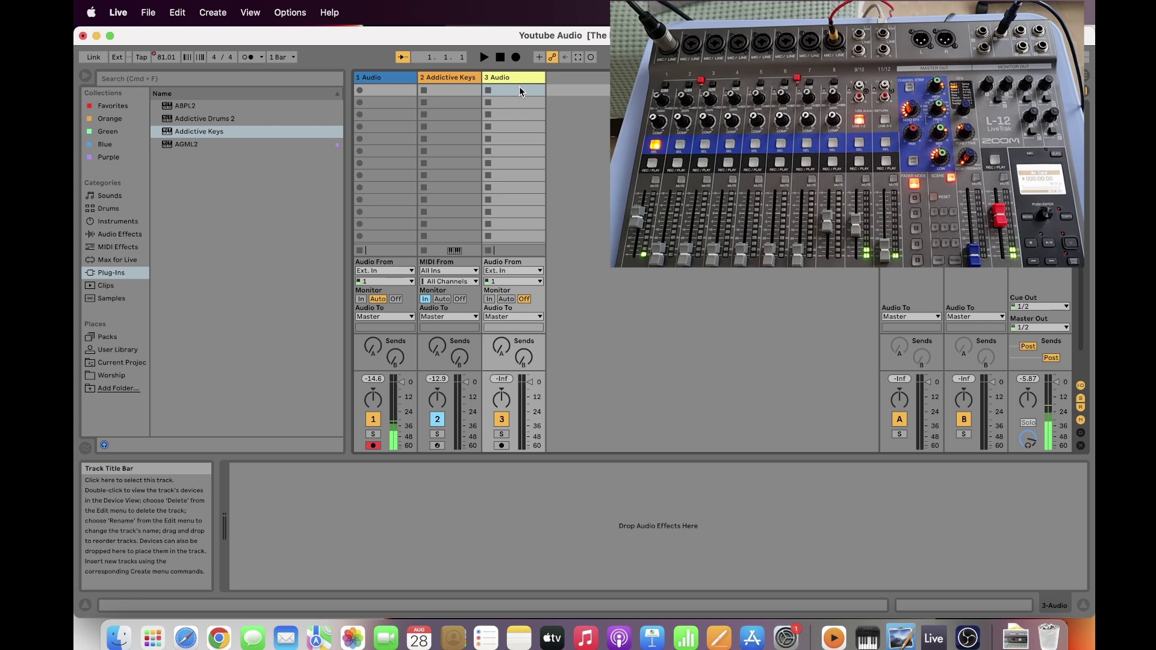
left_click(450, 78)
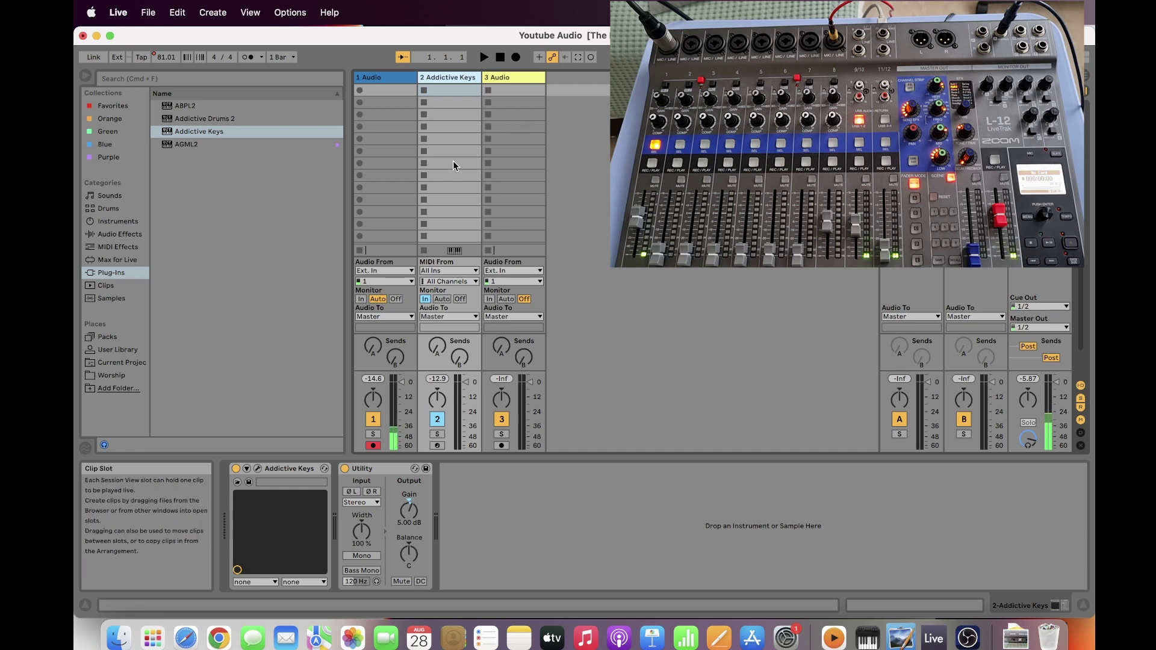
- Set track 3 to input 2-Addictive Keys with Auto monitoring, arm it, and deactivate its playback
left_click(508, 272)
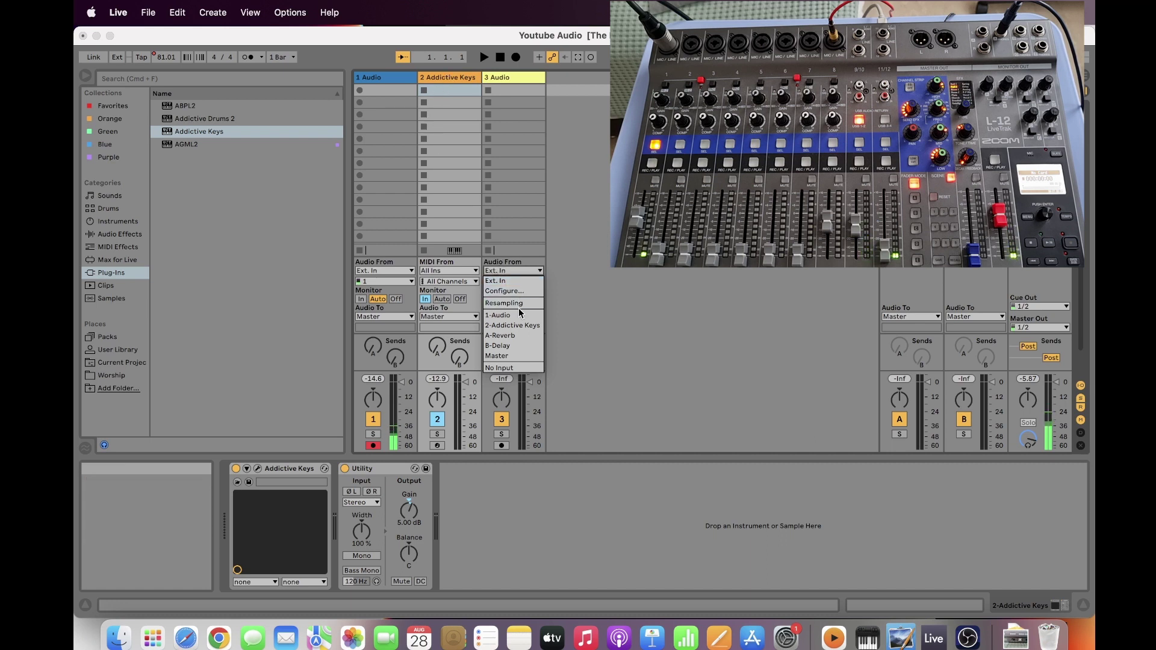
left_click(516, 326)
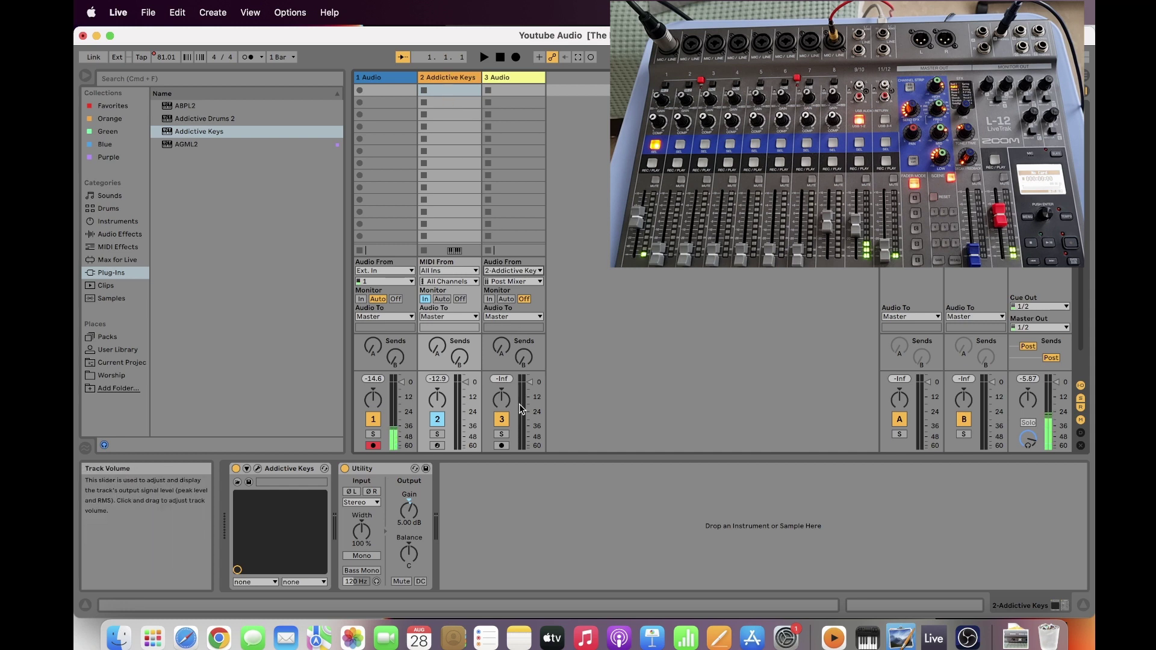
left_click(506, 301)
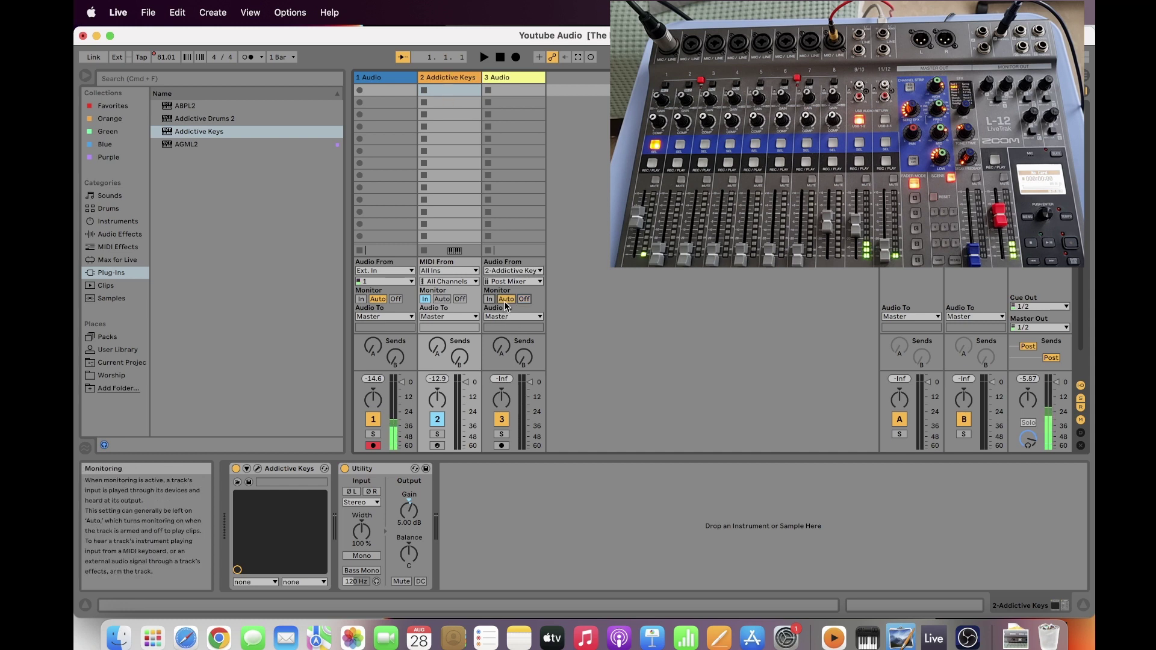
left_click(502, 445)
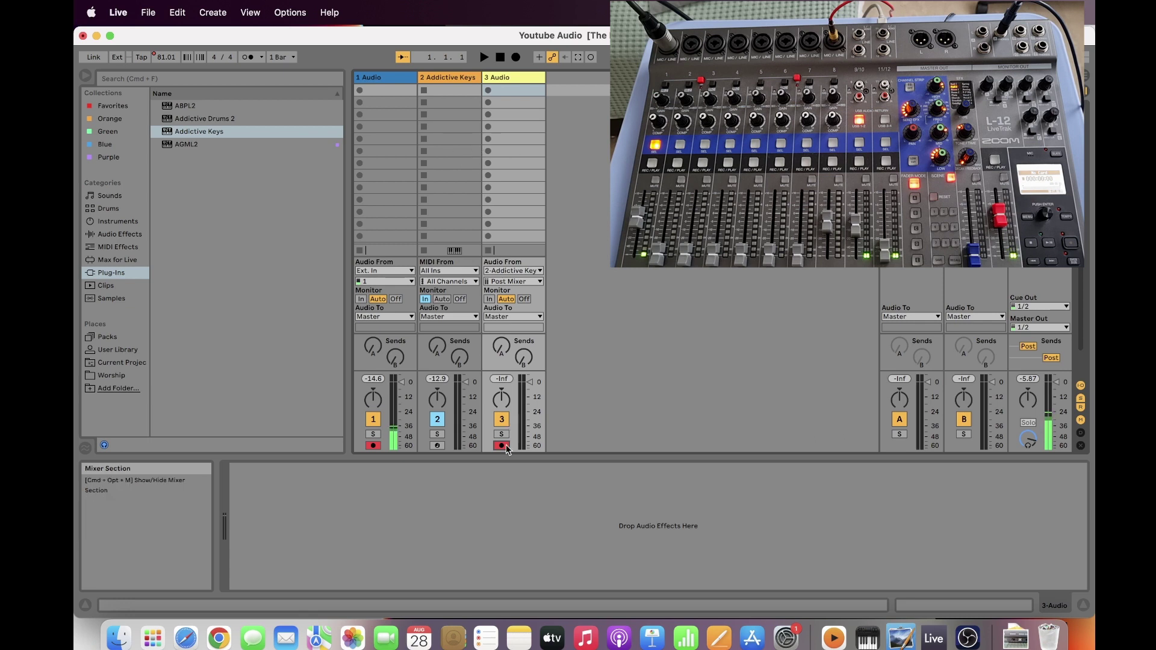
left_click(502, 421)
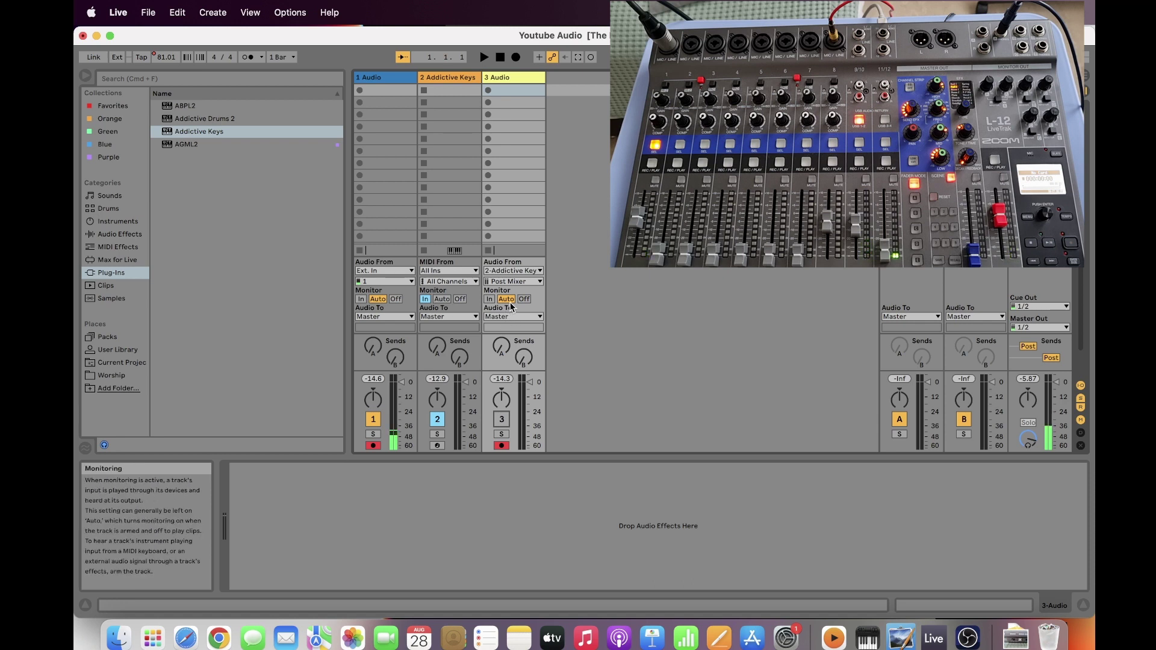
- Insert a fourth audio track, 4 Audio, into the session
right_click(569, 85)
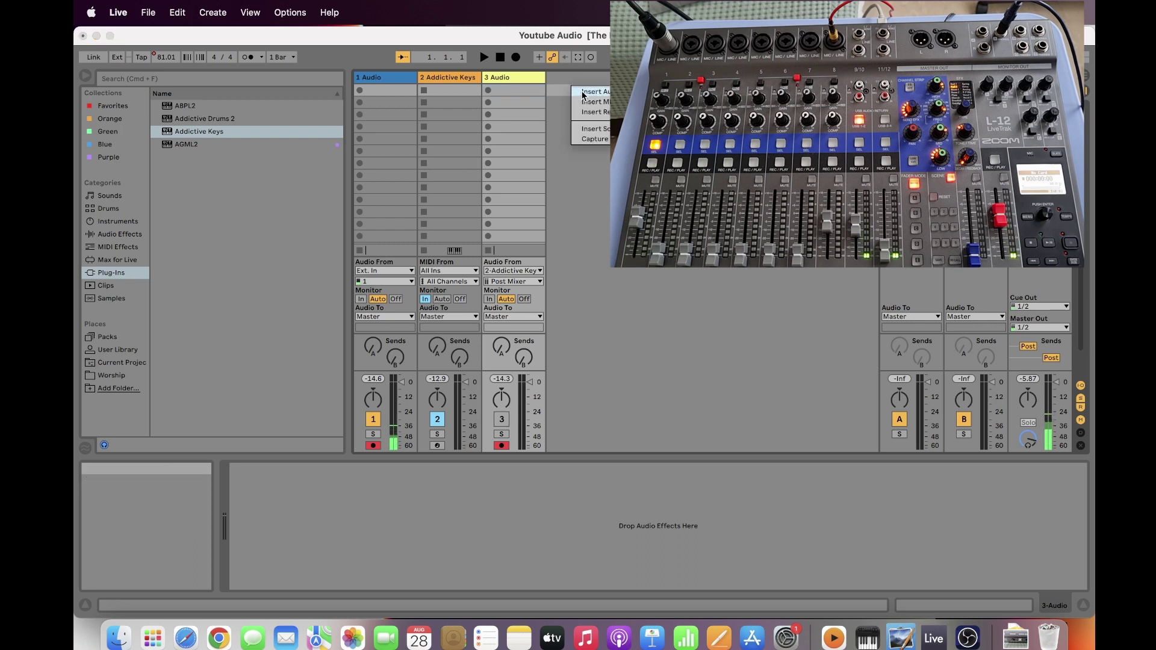
left_click(518, 77)
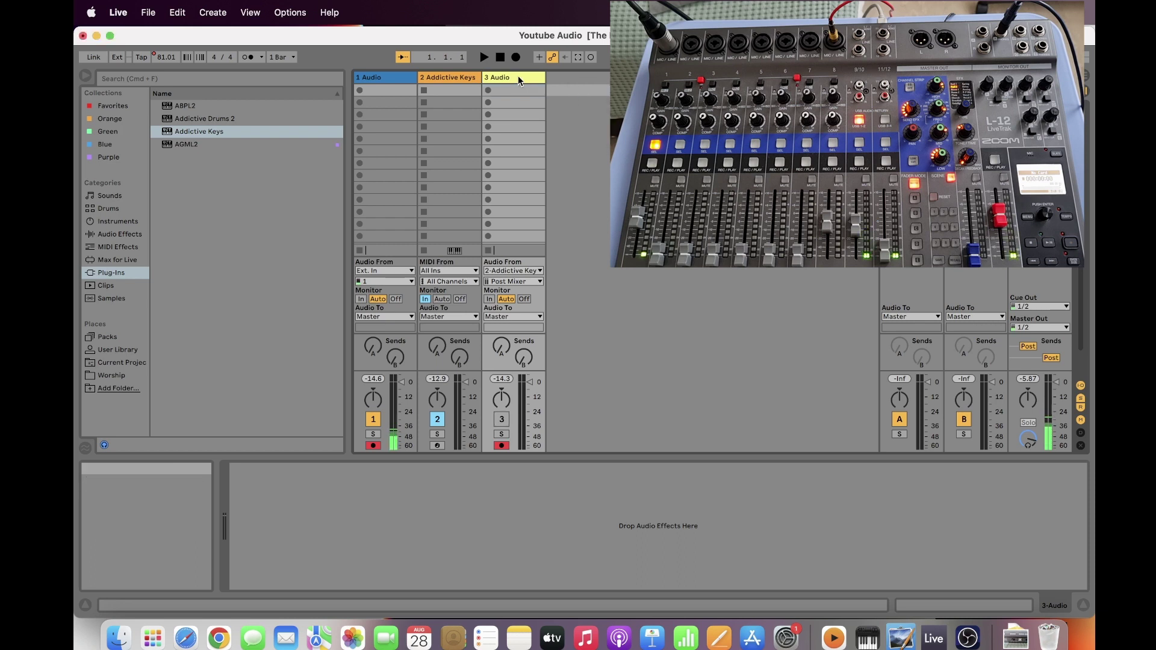
right_click(518, 77)
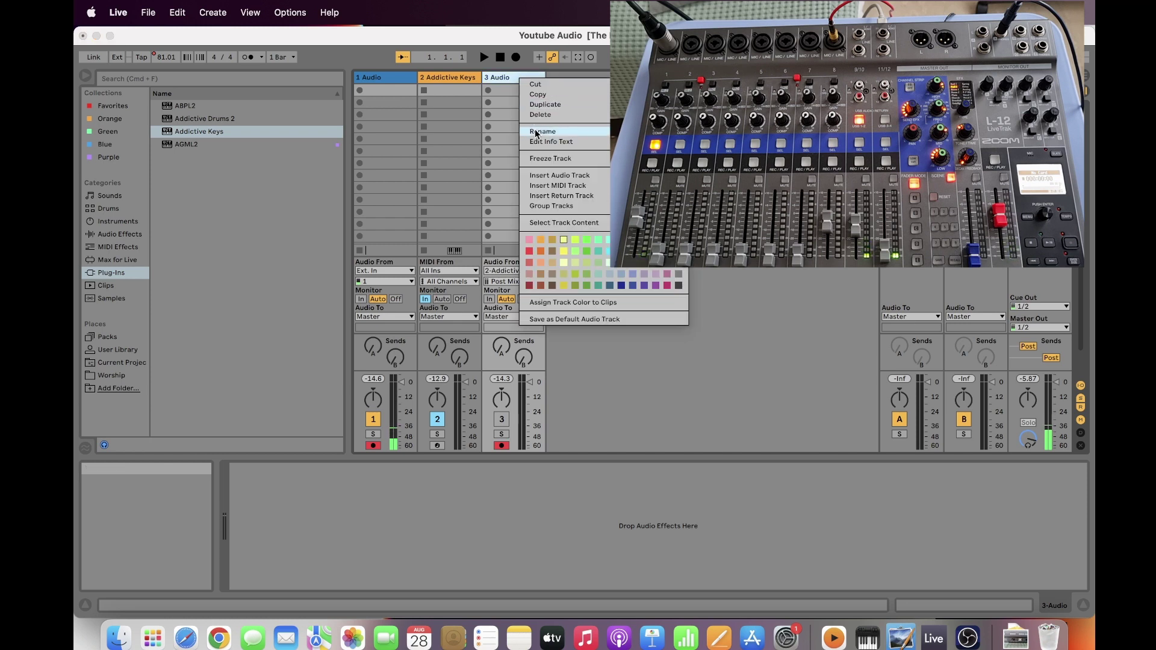
key("Escape")
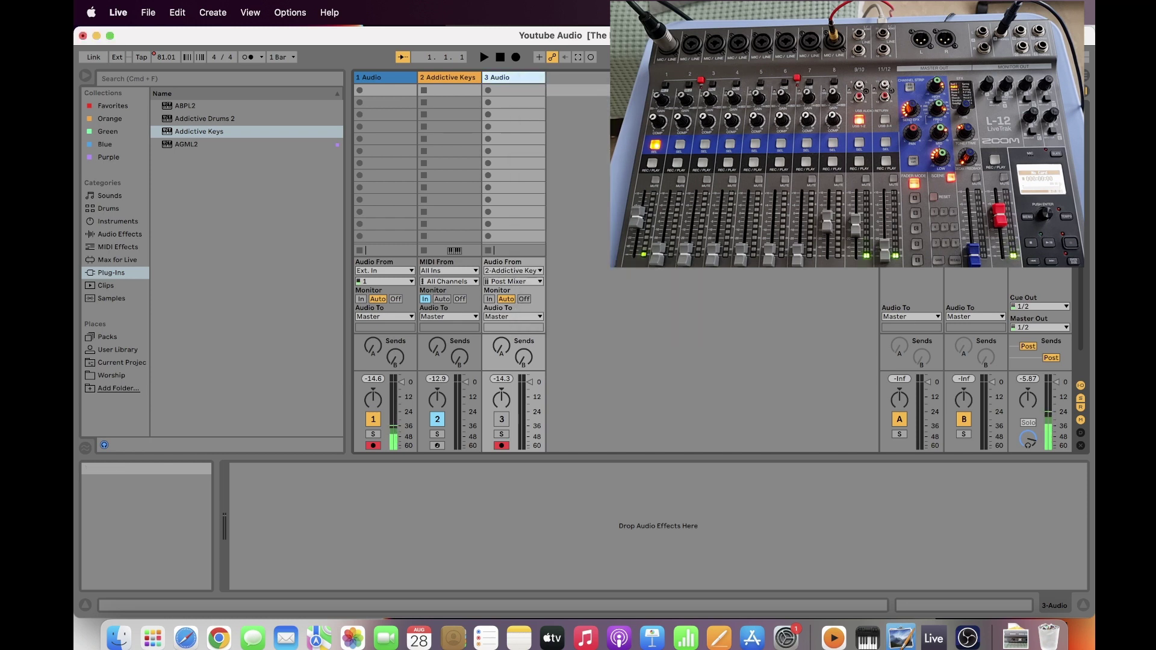
right_click(575, 75)
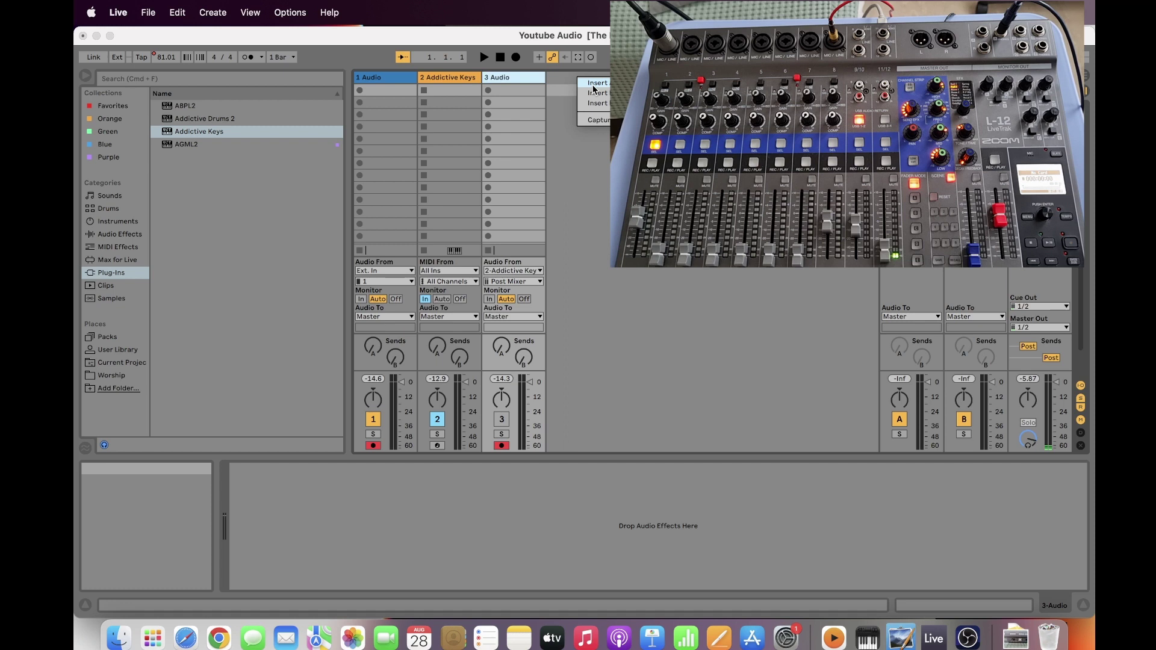
left_click(592, 84)
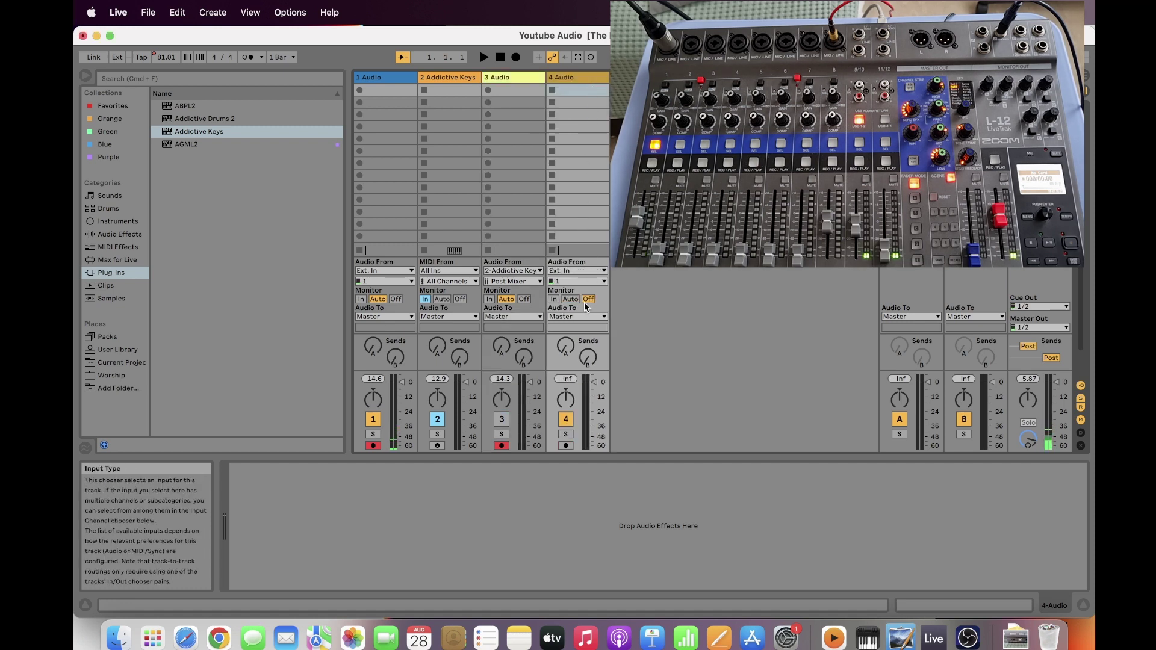
- Set track 4 to take Ext. In channels 7/8 and arm it for recording
left_click(592, 273)
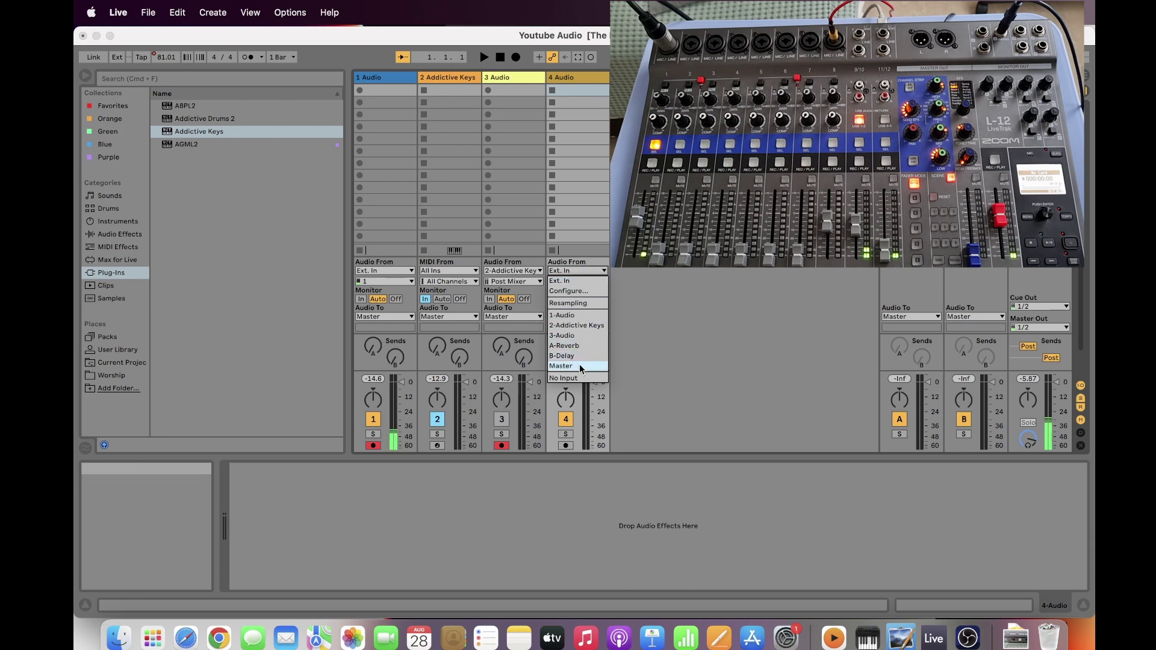
left_click(596, 280)
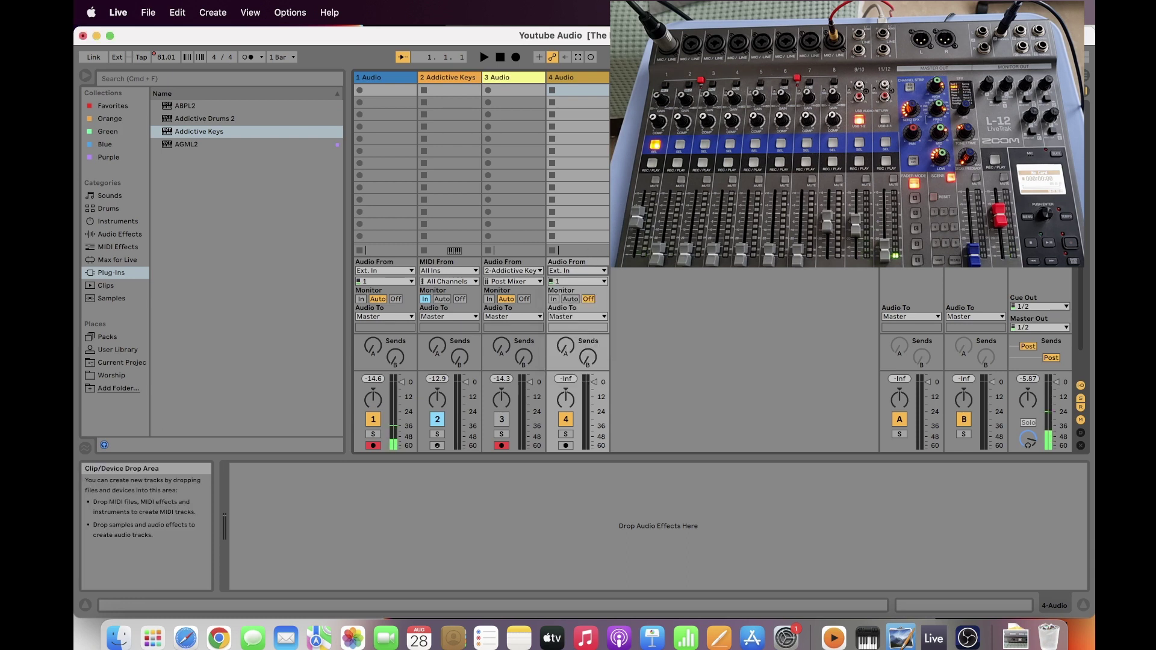
left_click(599, 281)
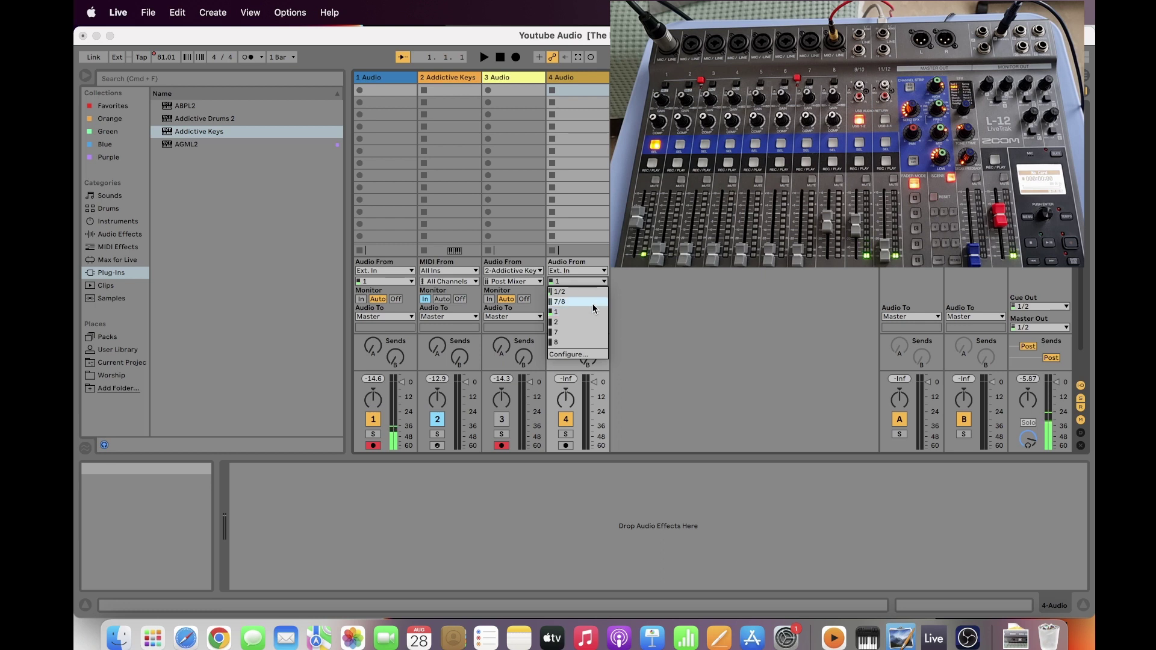
left_click(593, 305)
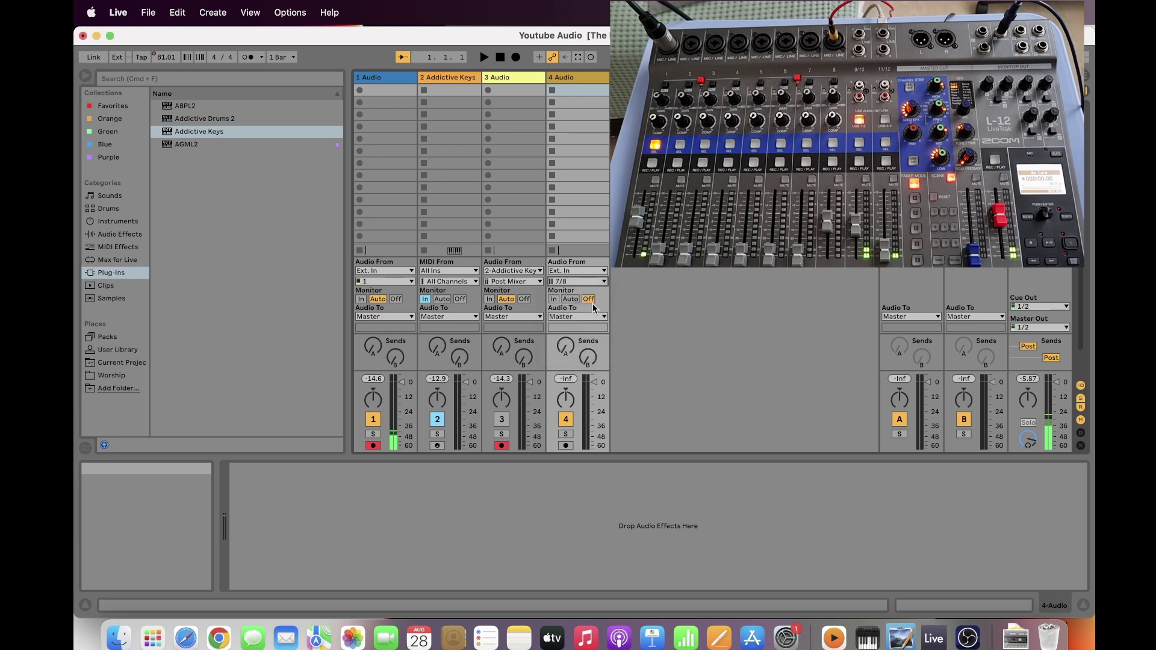
left_click(566, 446)
left_click(571, 300)
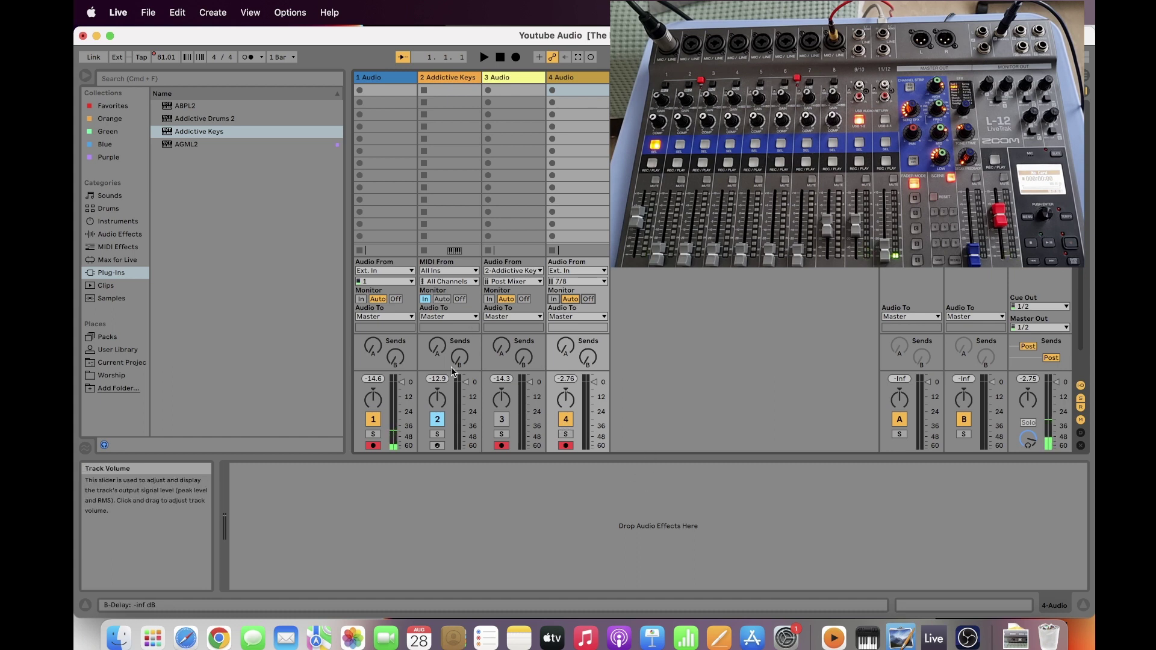
- Arm the Addictive Keys track, review tracks 3 and 4, and switch to Arrangement view
left_click(437, 445)
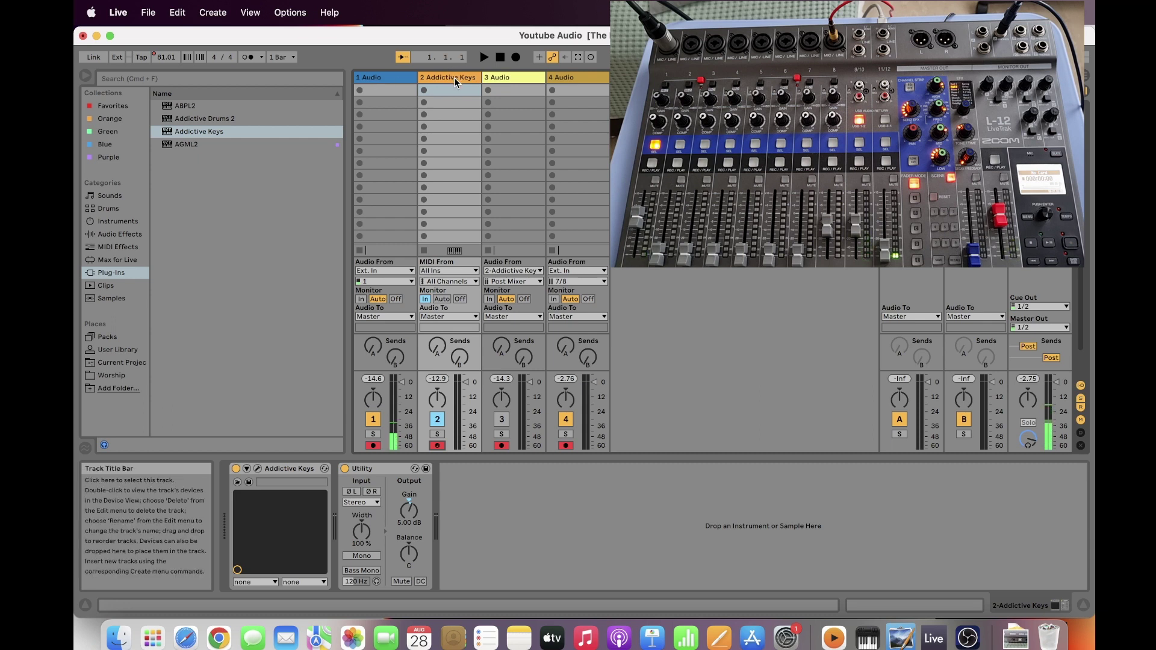
left_click(506, 79)
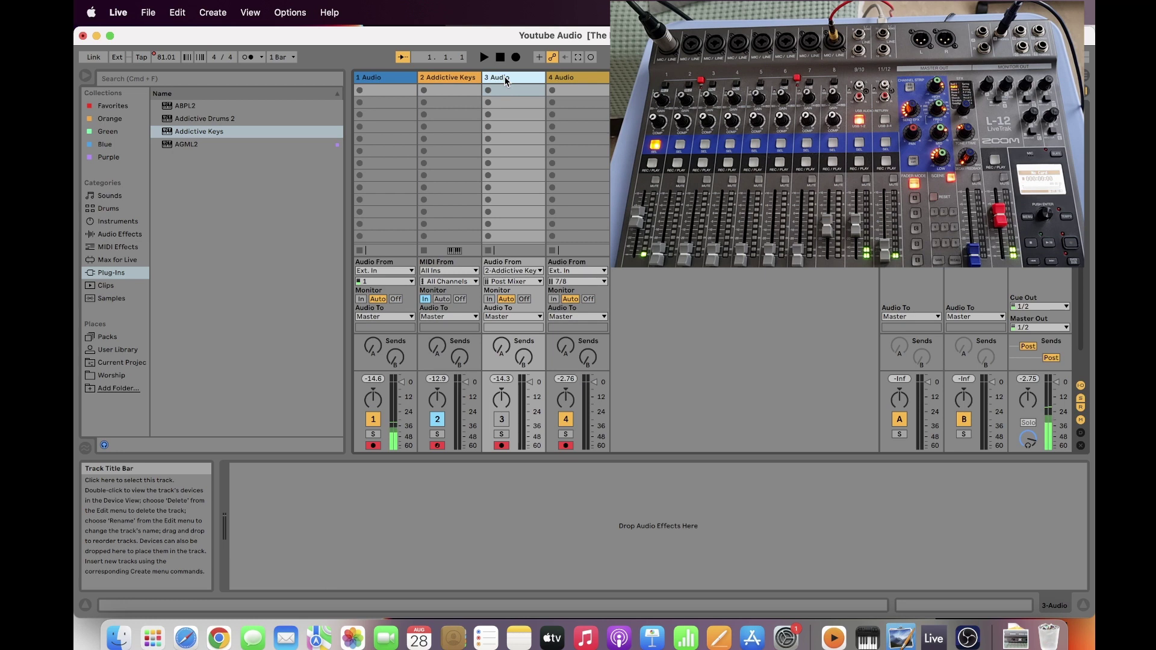
left_click(451, 76)
left_click(520, 77)
left_click(566, 83)
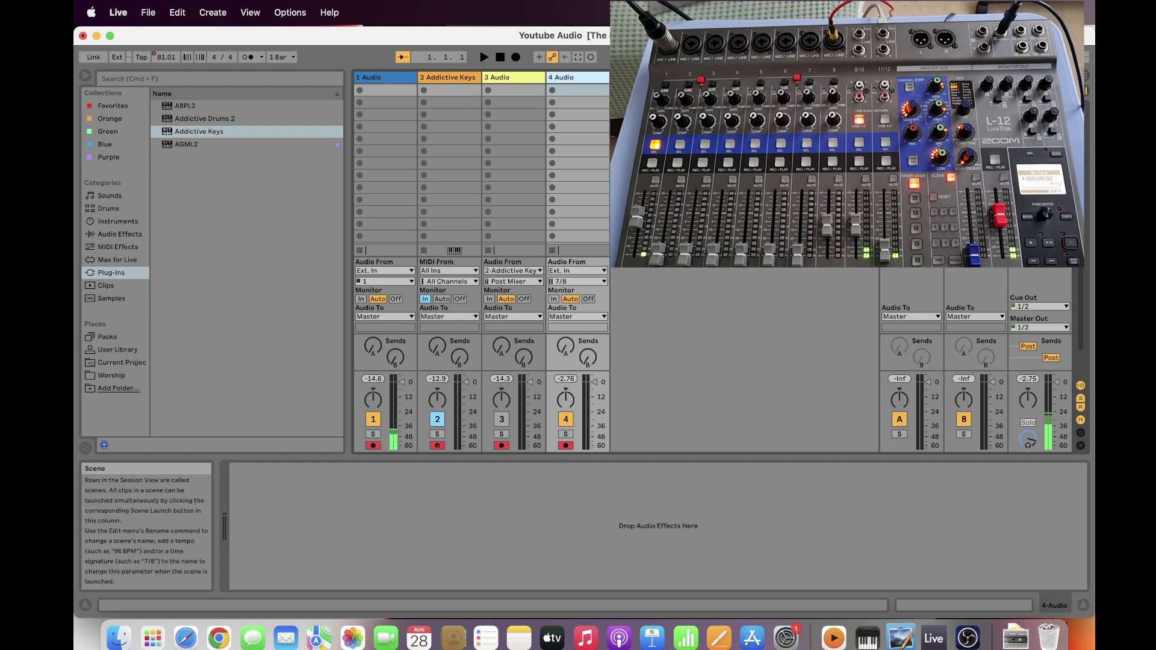
left_click(1088, 77)
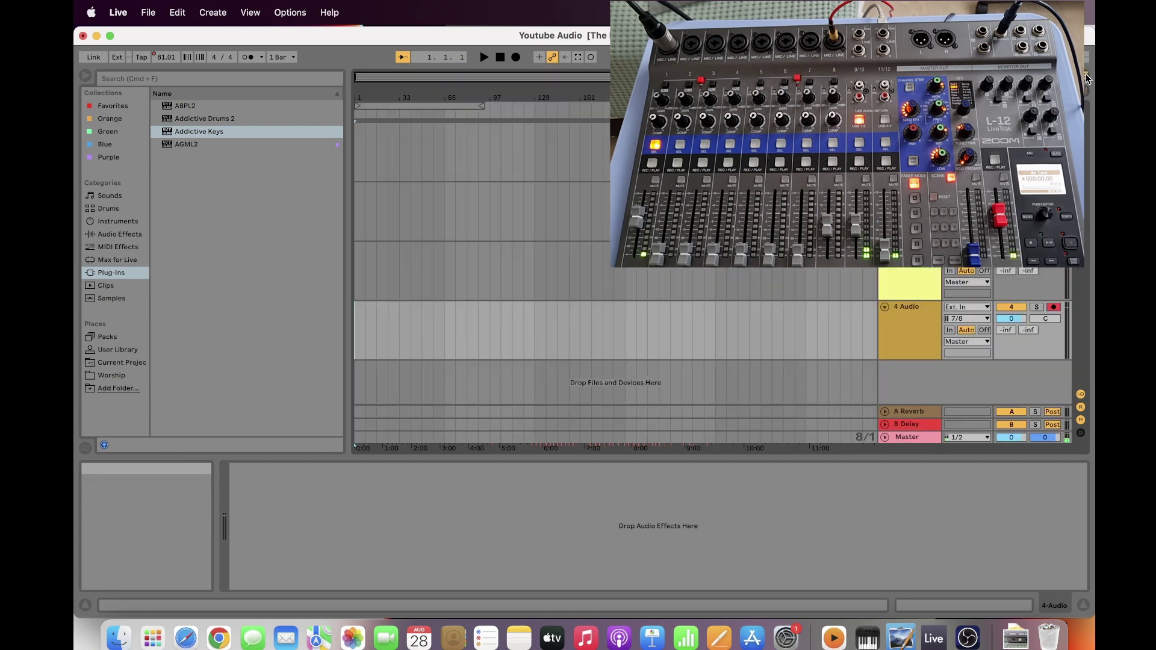
left_click(516, 60)
left_click(516, 60)
left_click(516, 60)
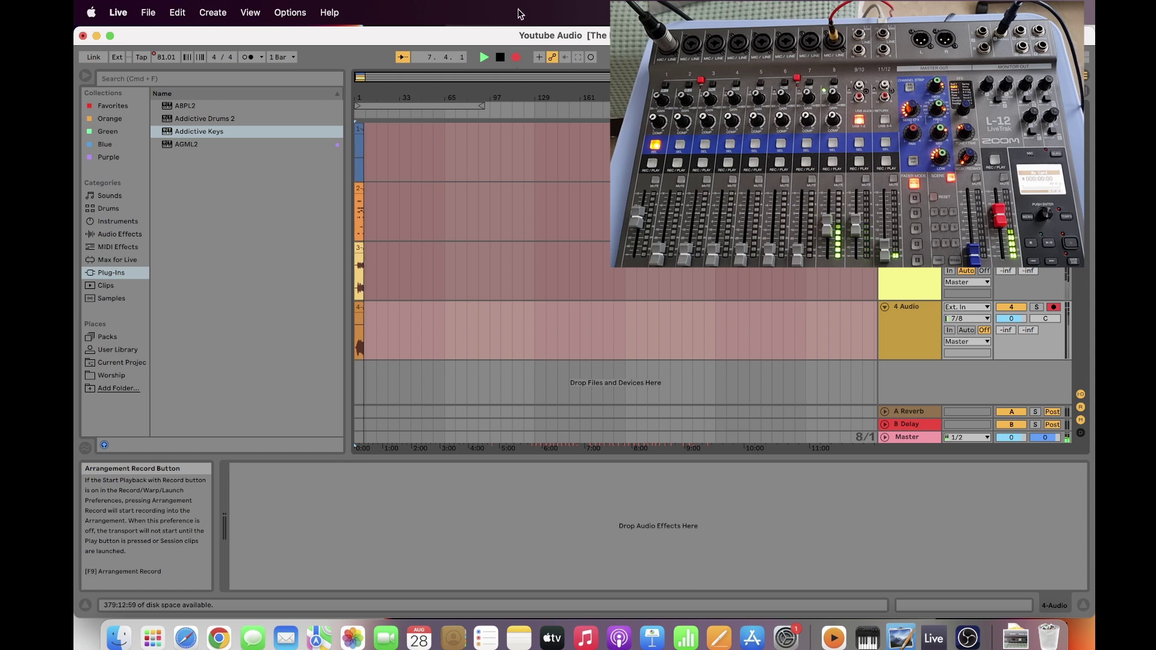
left_click(500, 58)
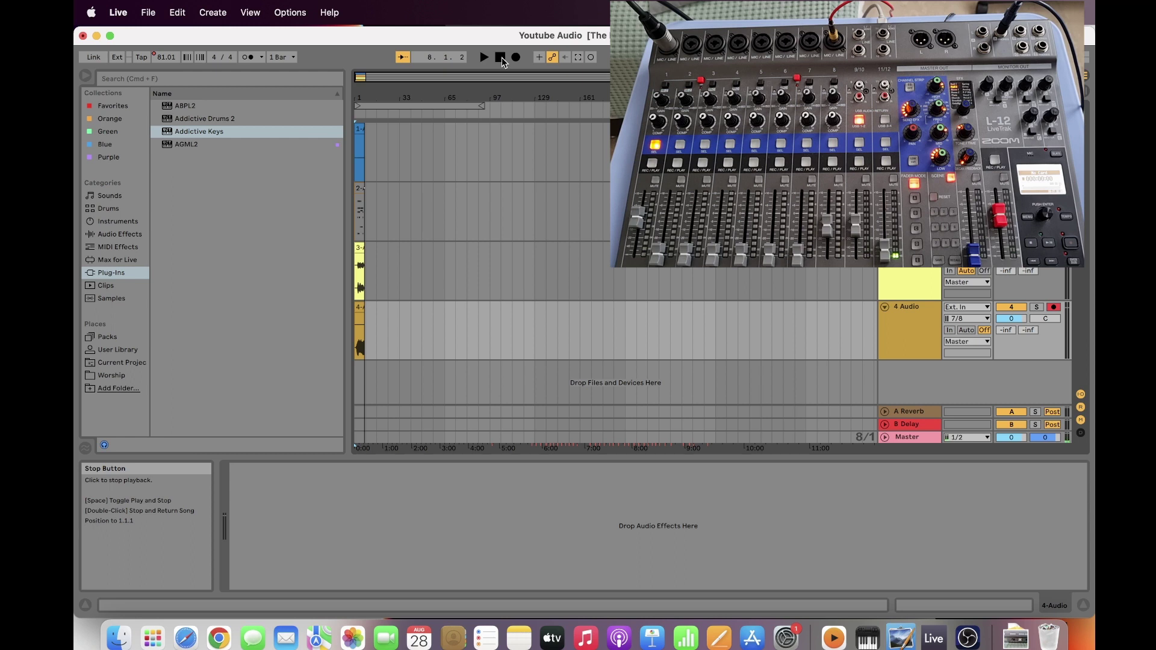
key("super+z")
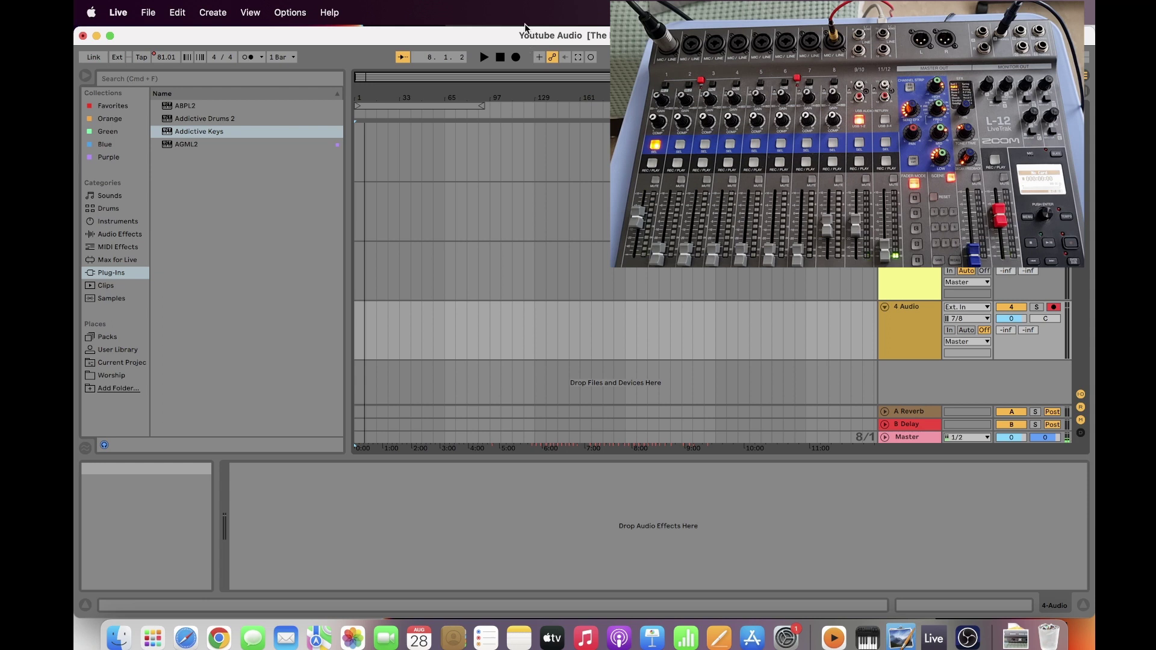
- Record a take on all four tracks in the arrangement, then stop
left_click(516, 58)
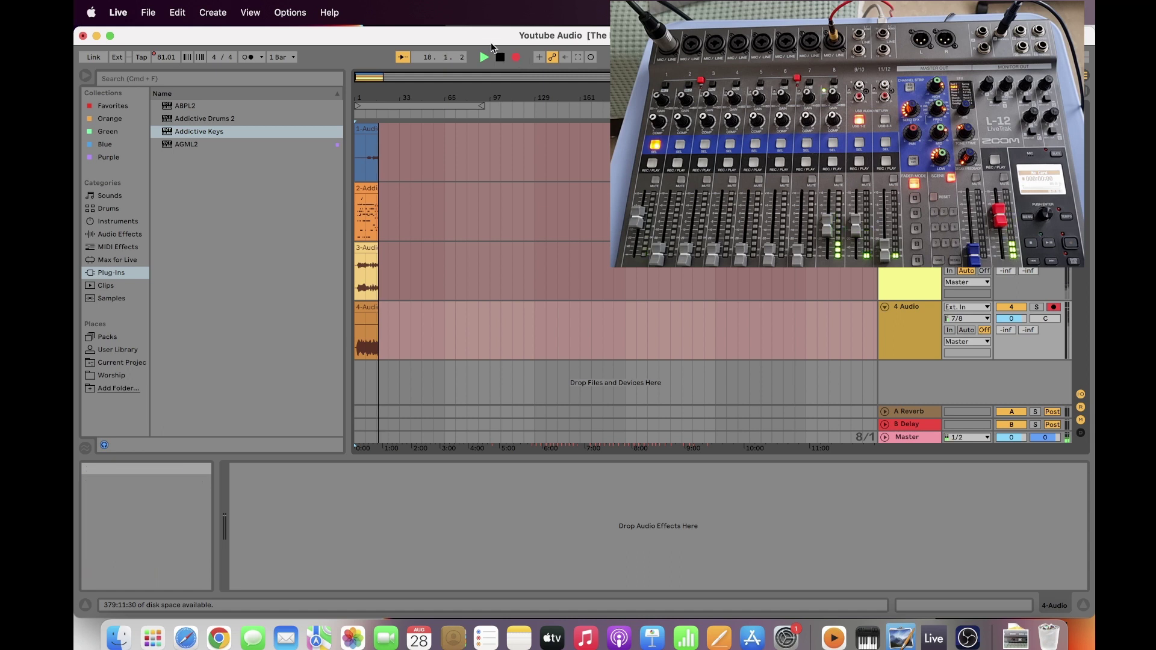
left_click(500, 59)
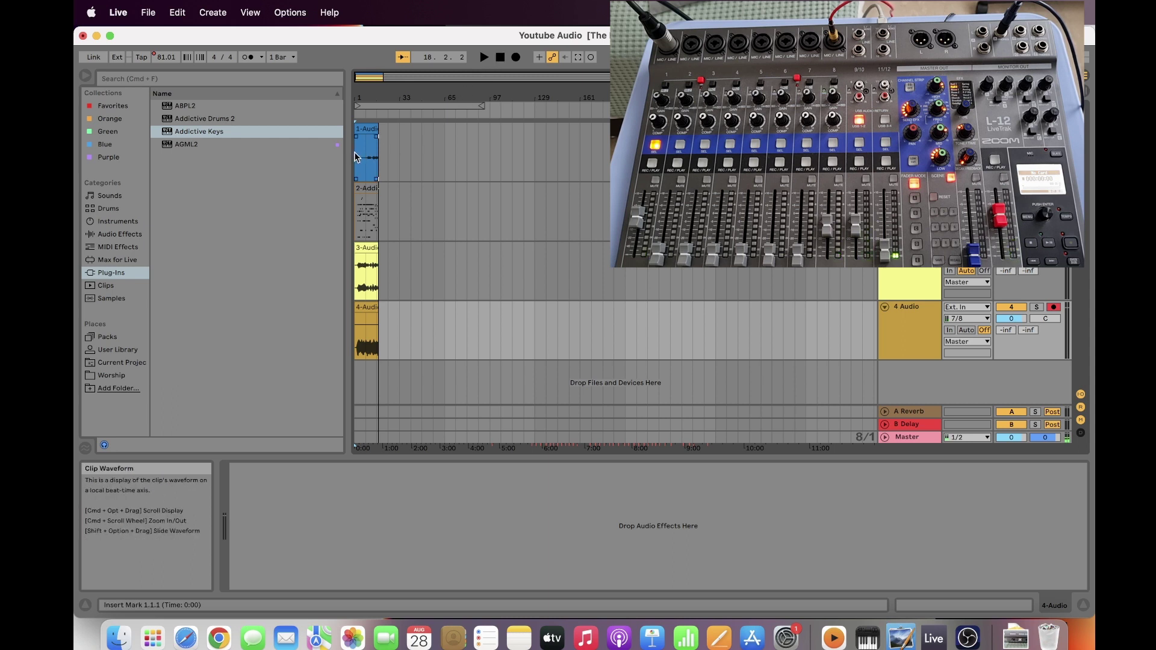
left_click(370, 170)
left_click(484, 58)
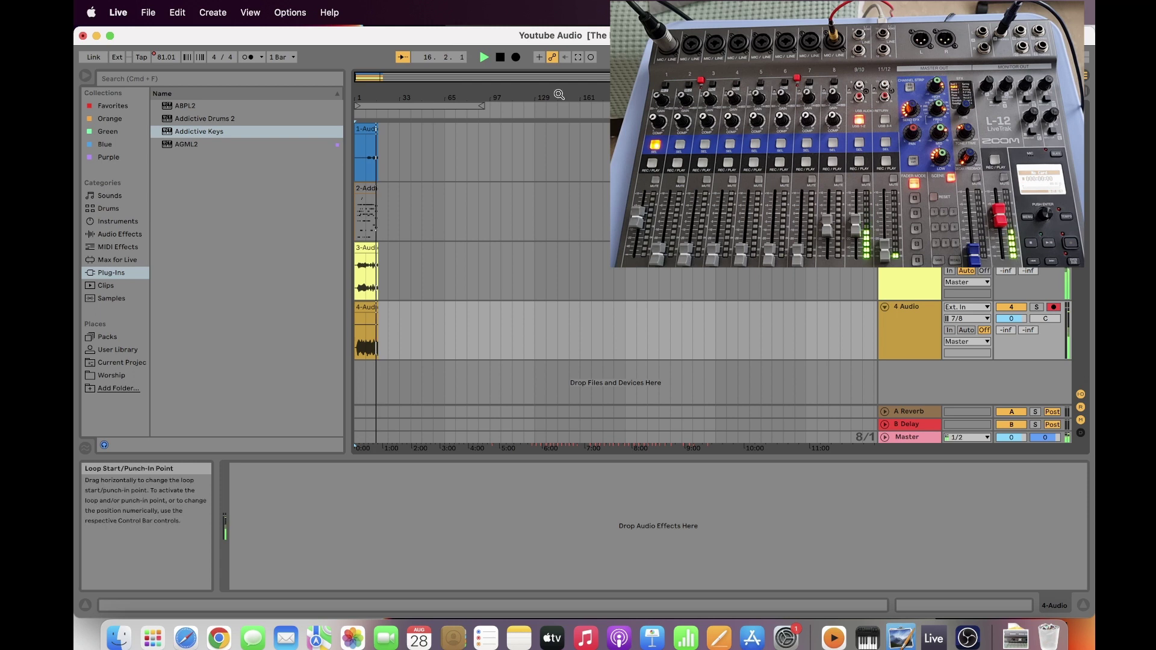
- Stop playback, show the 1 Audio track's devices, and activate its Vocoder
left_click(500, 57)
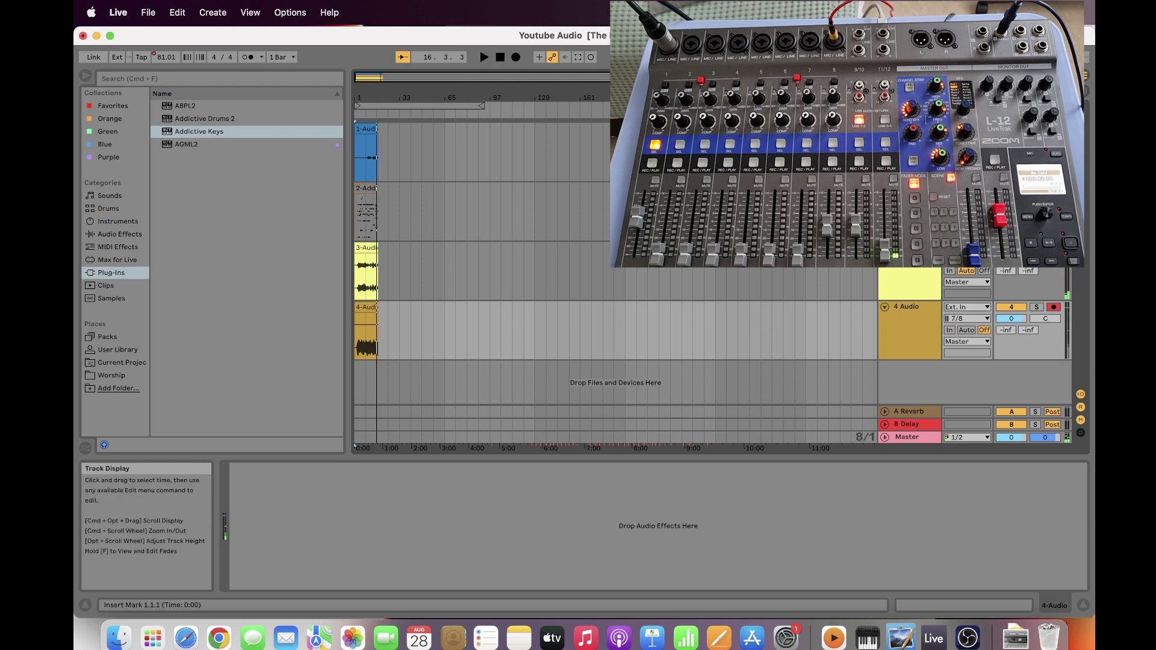
left_click(909, 129)
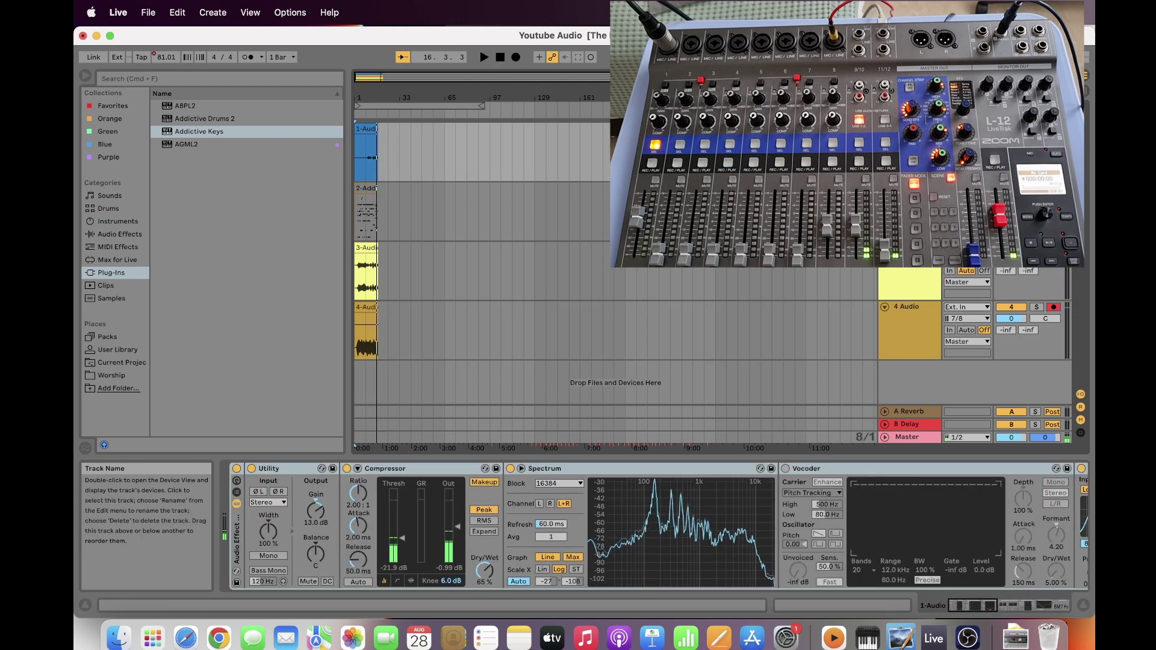
left_click(785, 472)
left_click(1024, 607)
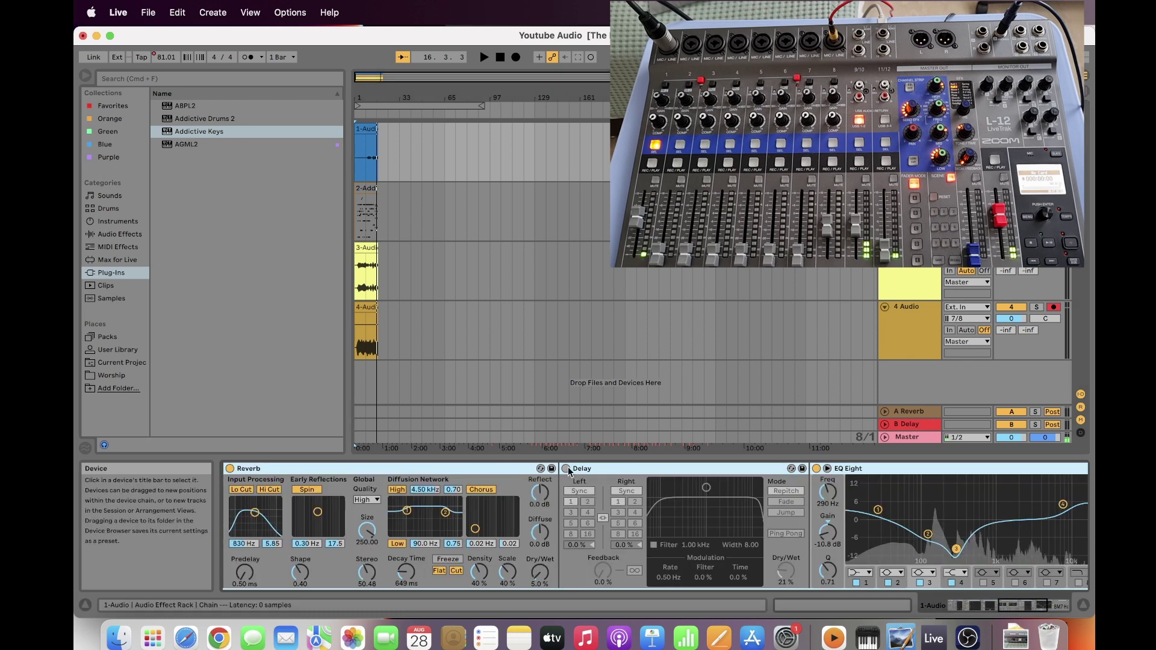
left_click(1058, 607)
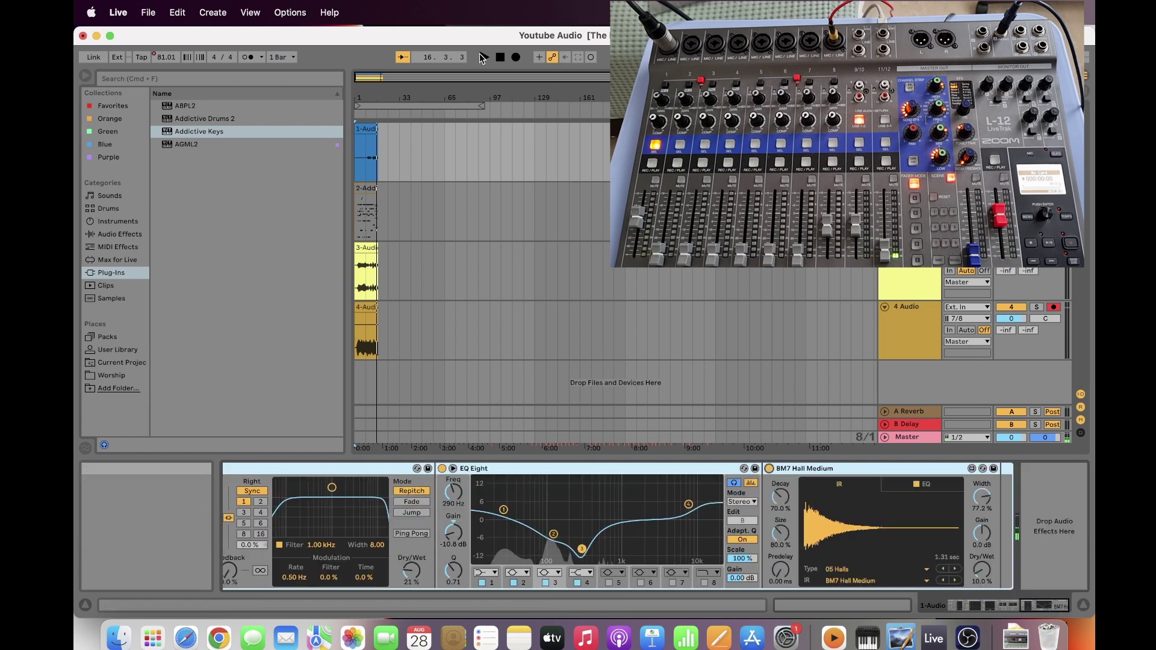
left_click(484, 58)
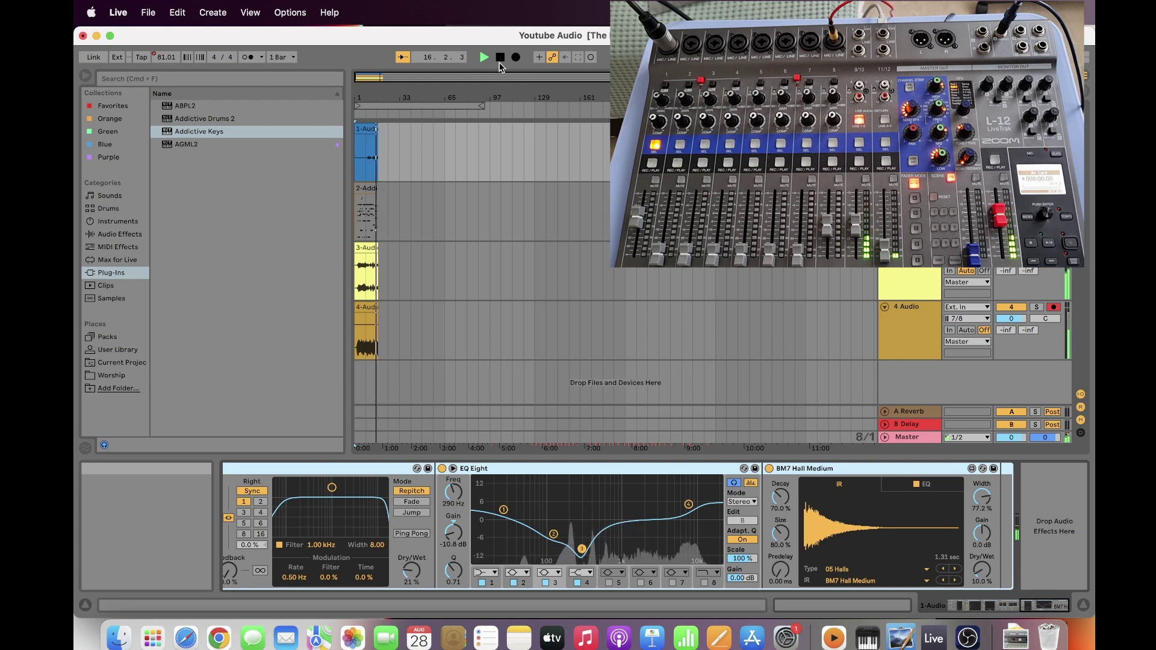
left_click(500, 58)
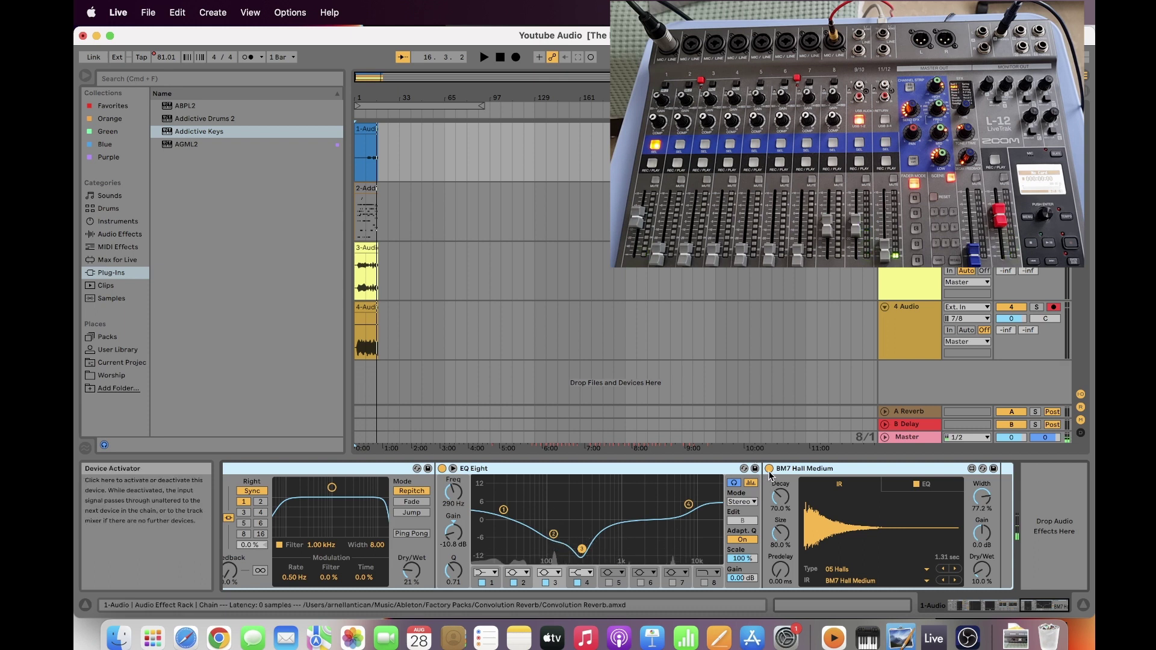
- Turn off the activators of EQ Eight, Reverb, Vocoder, Spectrum and Delay in turn
left_click(442, 469)
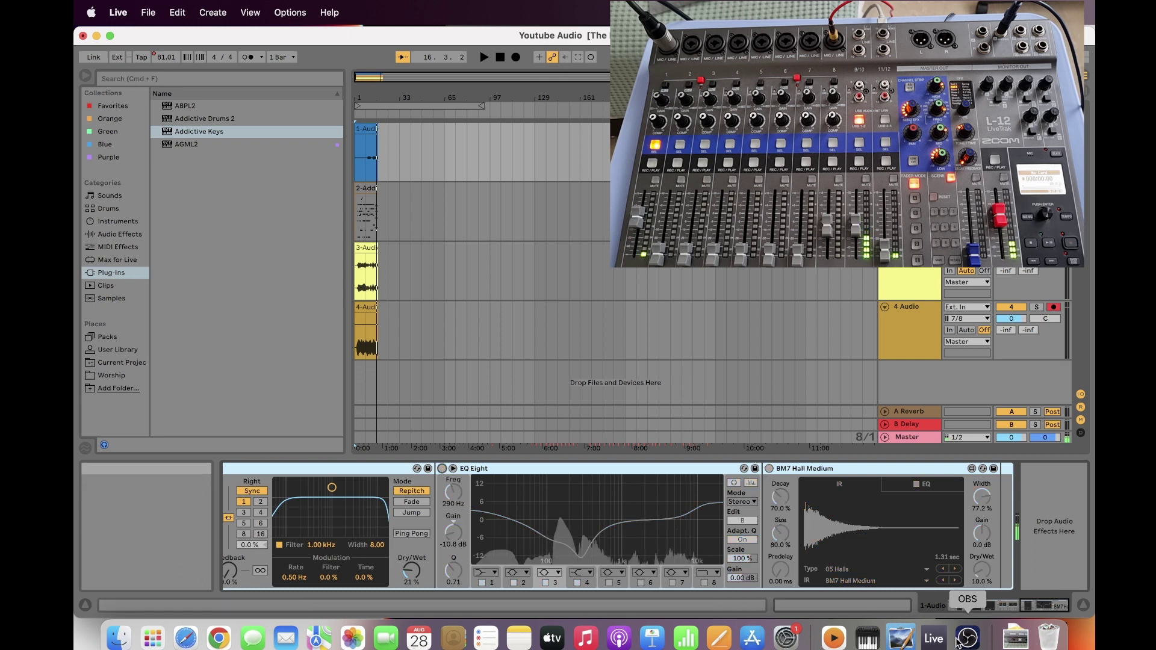
left_click(972, 606)
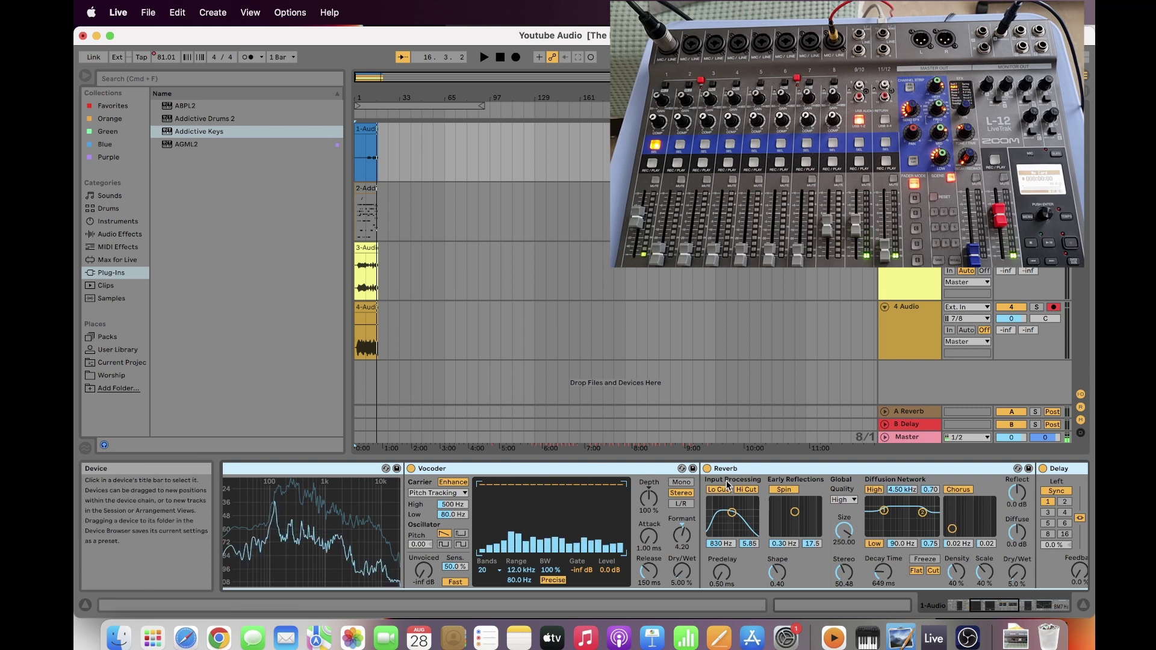
left_click(707, 469)
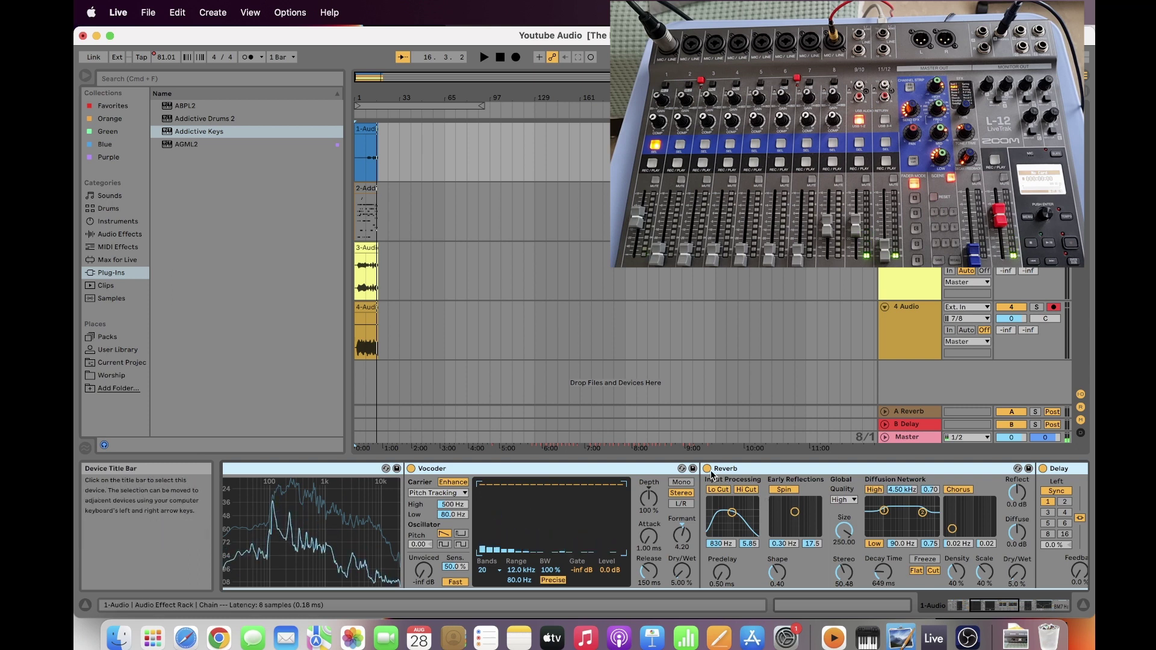
left_click(411, 469)
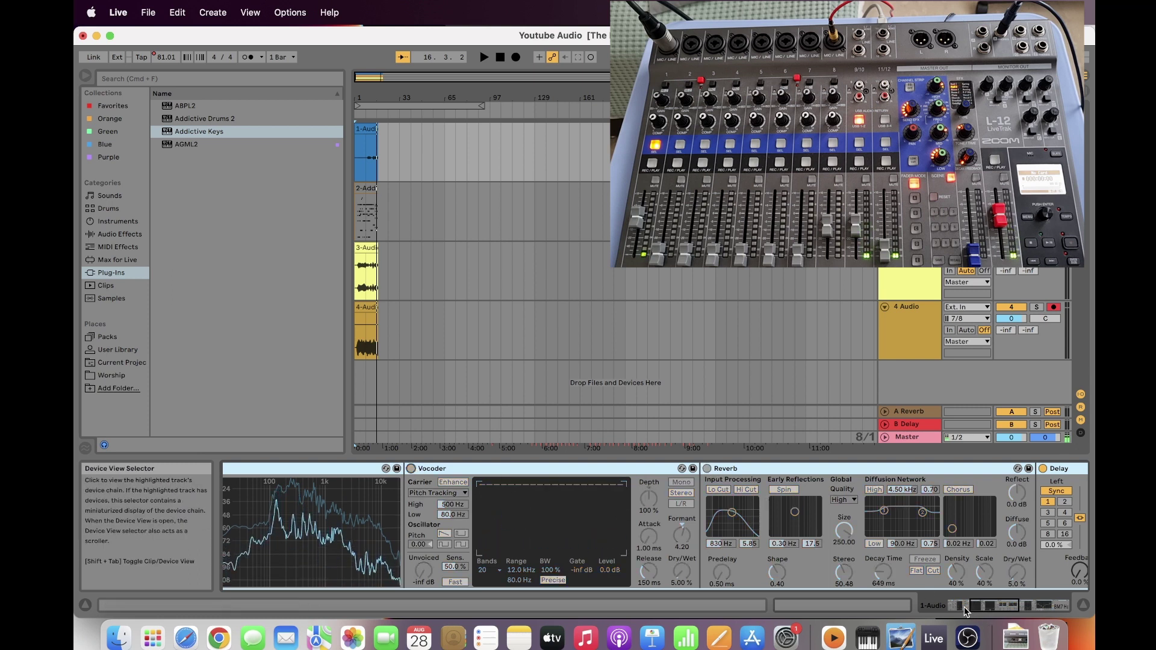
scroll(662, 542, "left", 5)
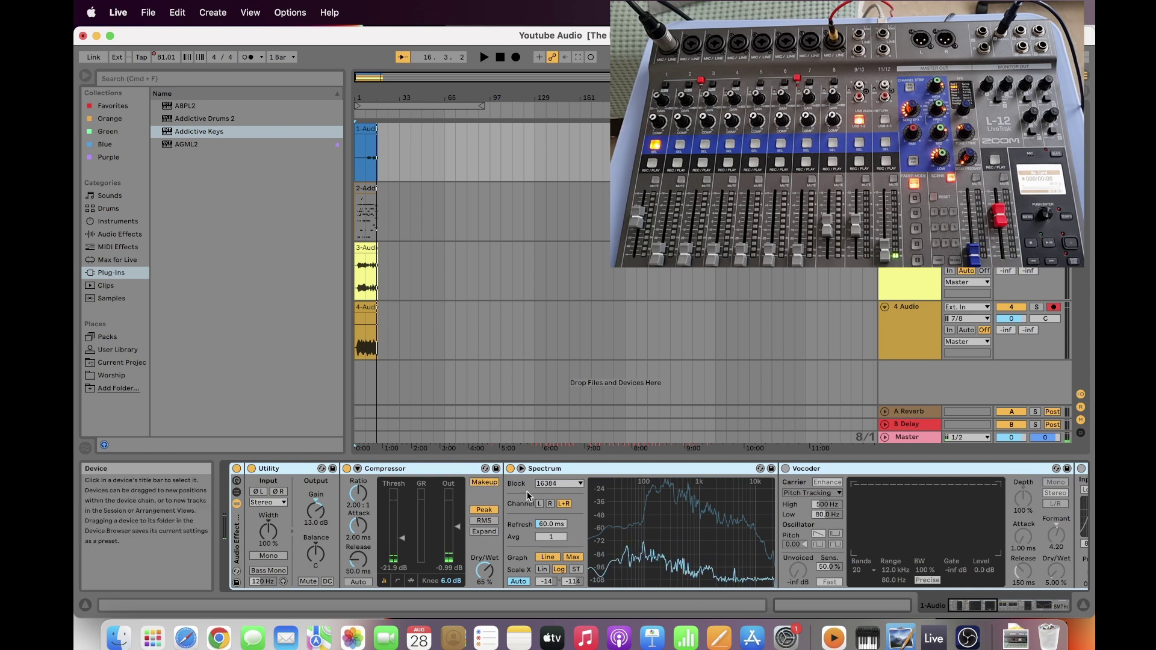
left_click(510, 469)
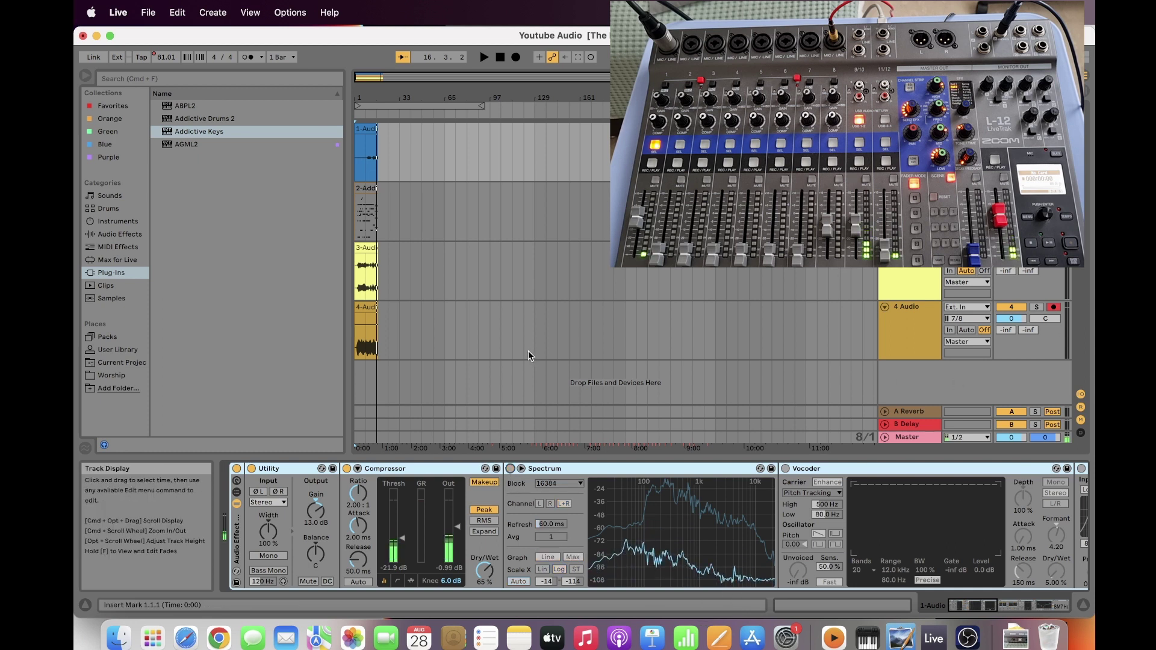
scroll(837, 573, "right", 10)
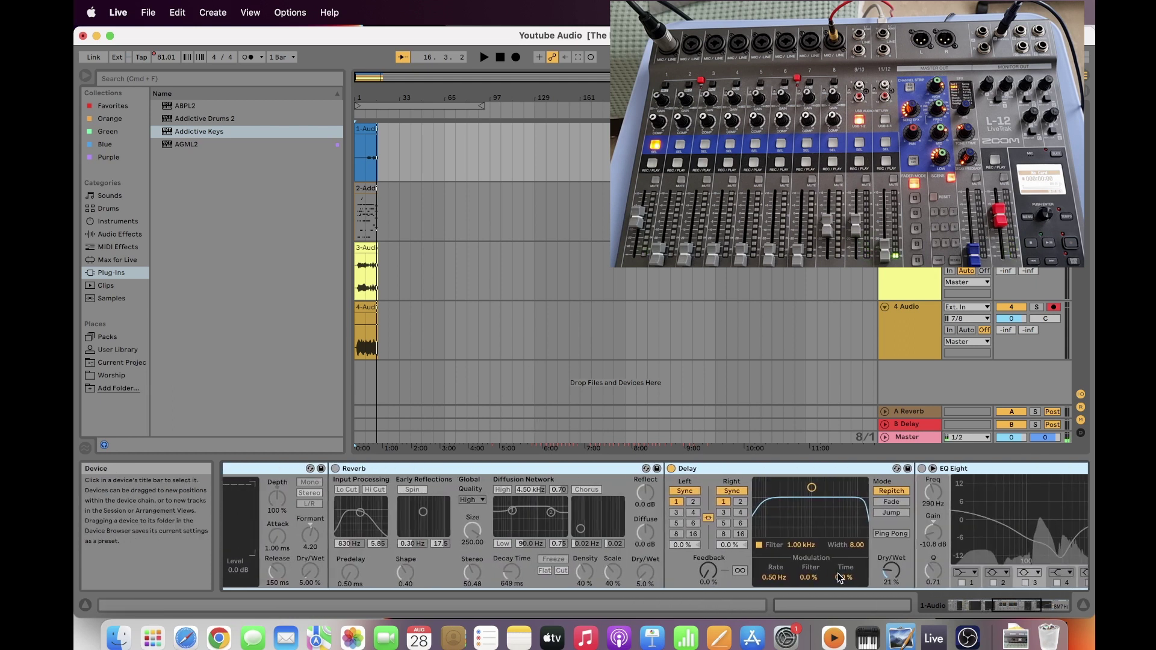
scroll(838, 574, "left", 10)
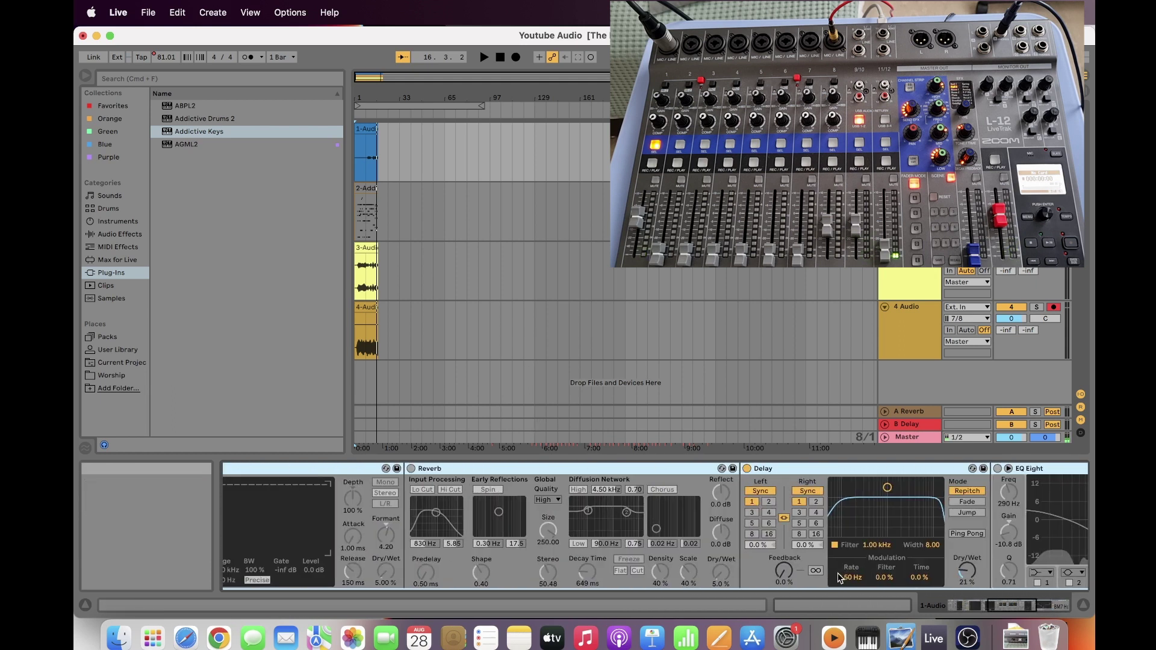
left_click(747, 468)
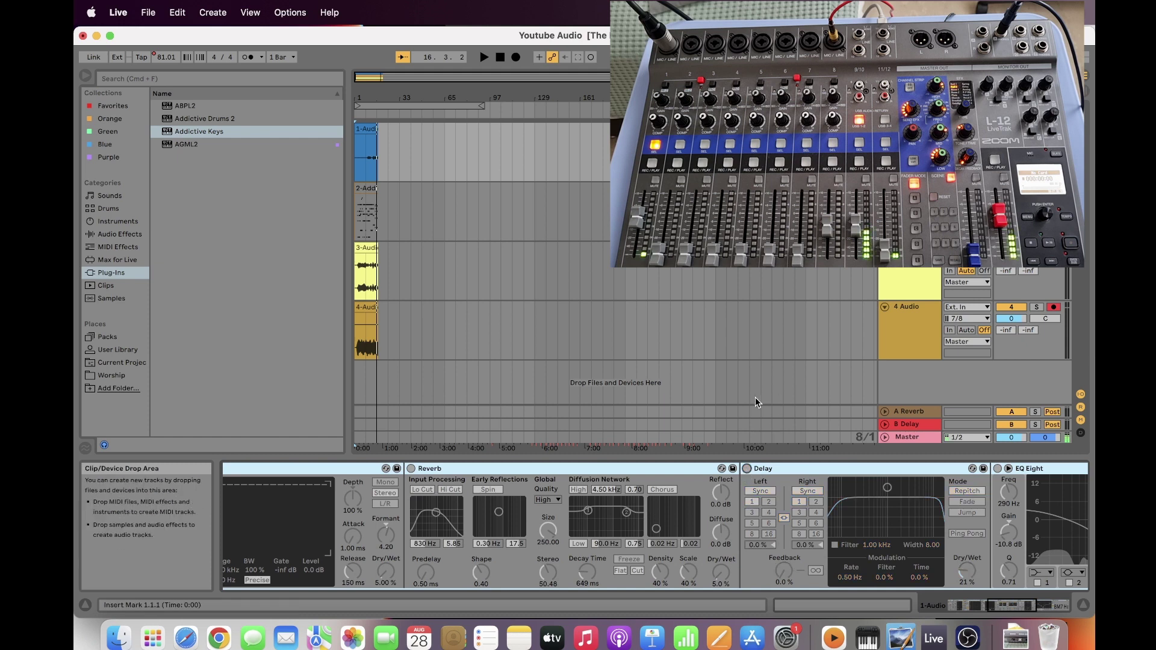